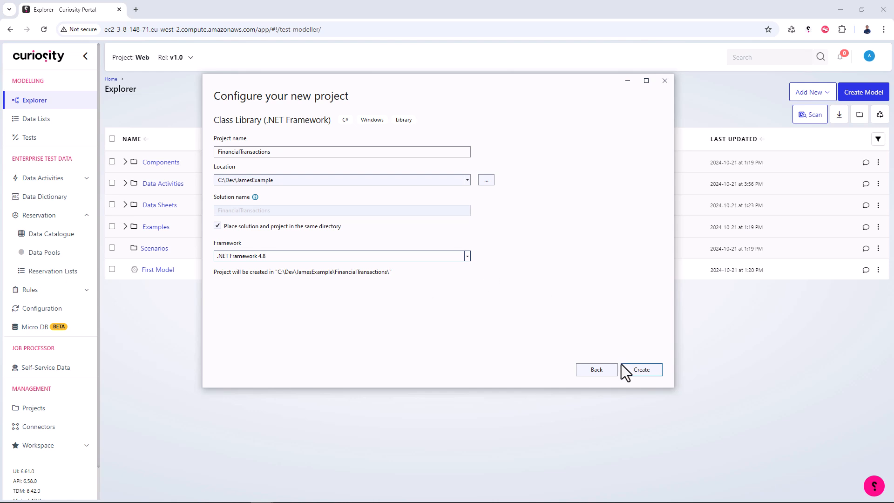
Create the FinancialTransactions class library project and delete its default Class1.cs file
click(629, 375)
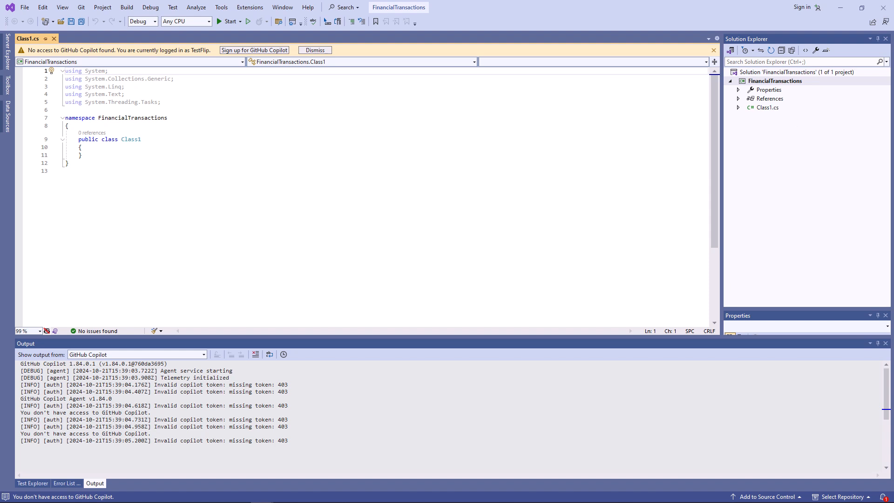
click(755, 81)
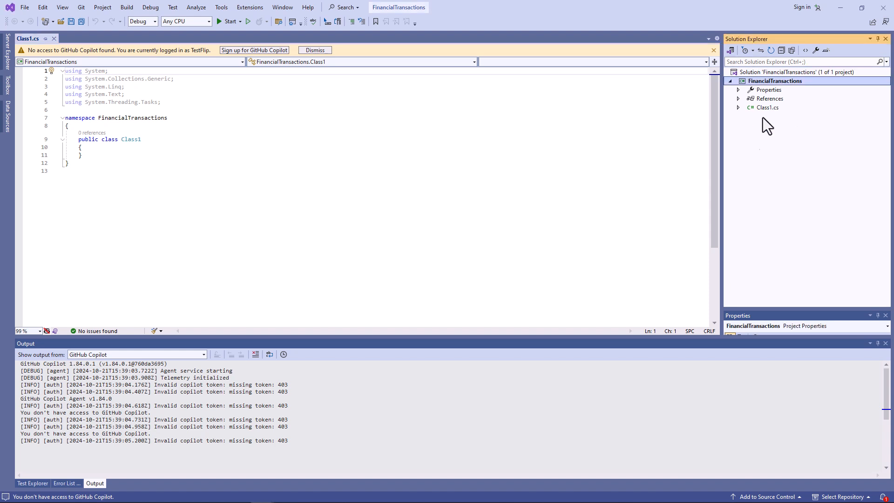
click(773, 108)
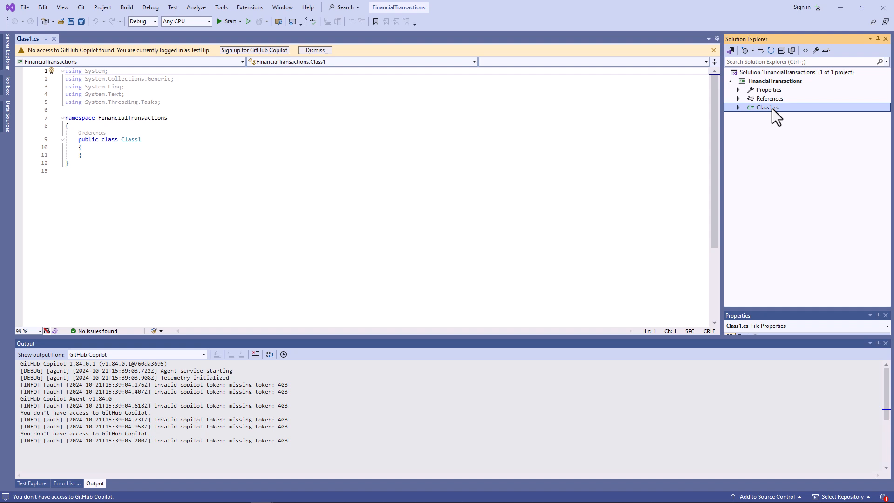
key(Delete)
key(Return)
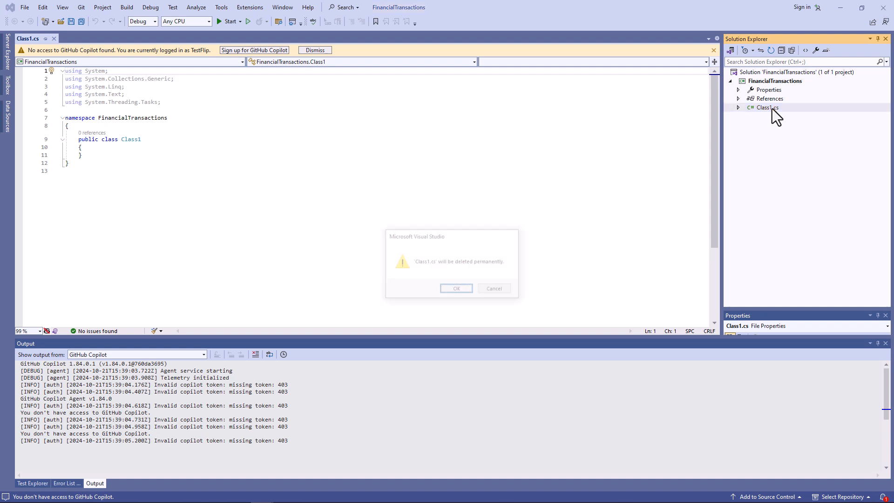
Add a new class file named RiskCalculator to the FinancialTransactions project
click(779, 80)
right_click(779, 78)
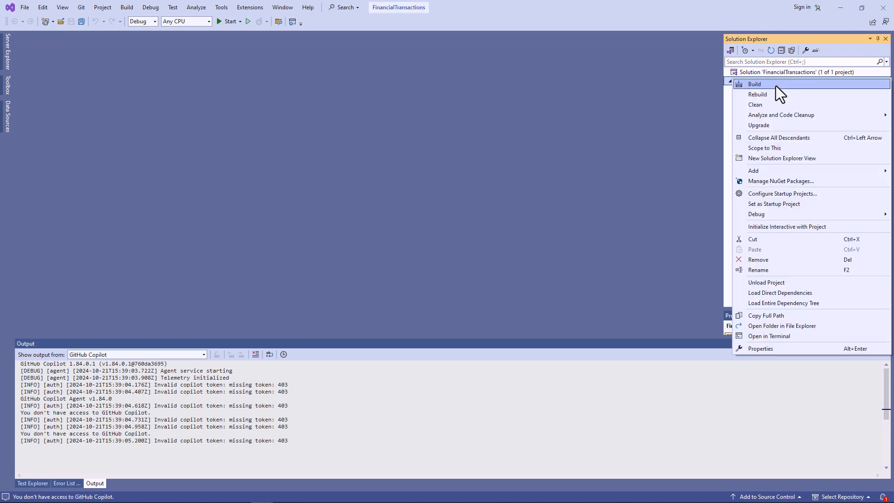
mouse_move(764, 170)
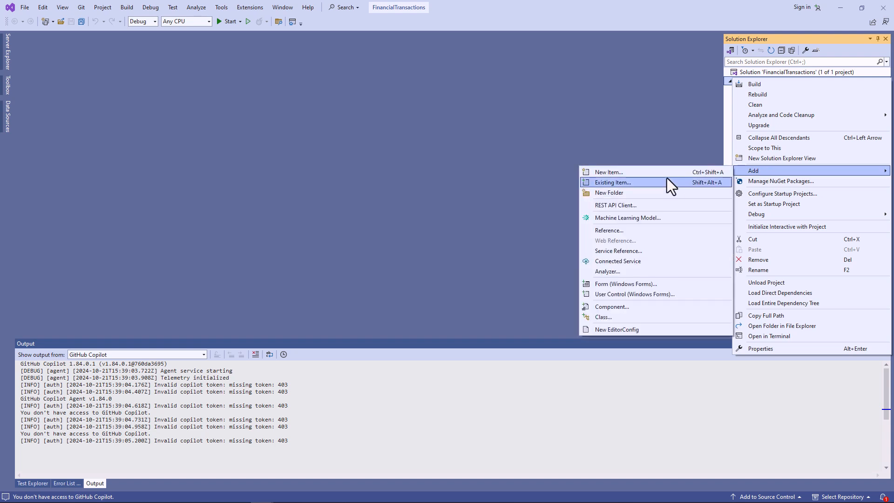
click(633, 318)
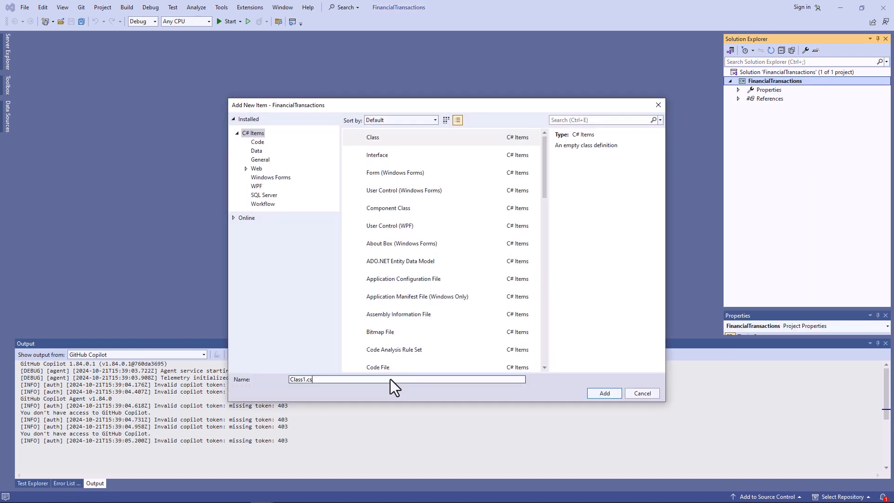
click(389, 379)
key(ctrl+a)
text(RiskCalculator)
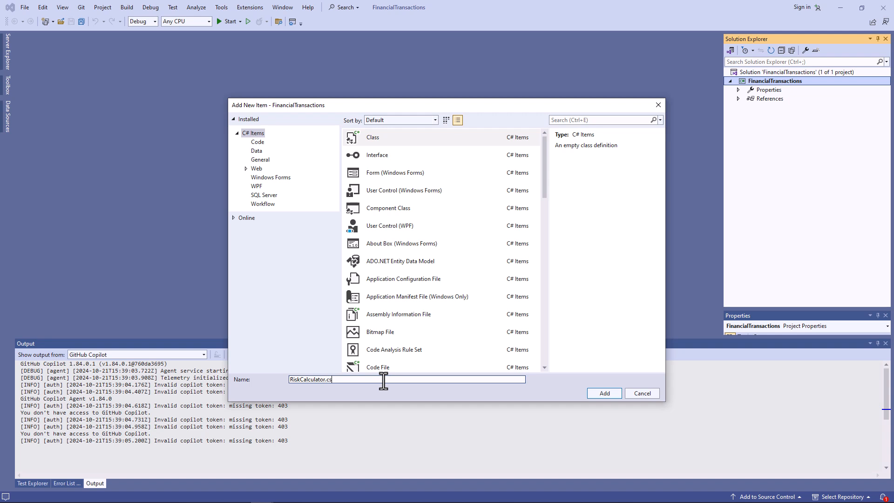
key(Return)
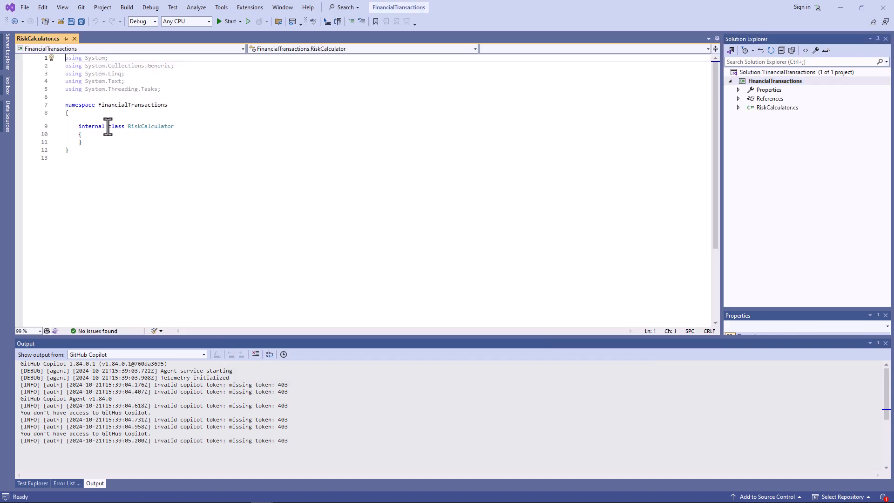
Change the RiskCalculator class's access modifier to public and save the file
double_click(88, 126)
text(public)
click(361, 149)
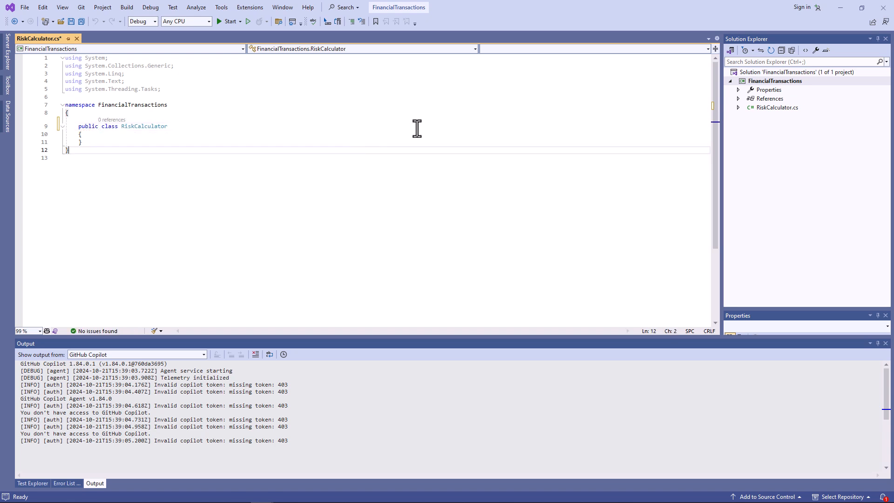
key(ctrl+s)
Paste the copied CalculateRisk method into the RiskCalculator class body and remove the blank line above it
key(Up)
key(Up)
key(End)
key(Return)
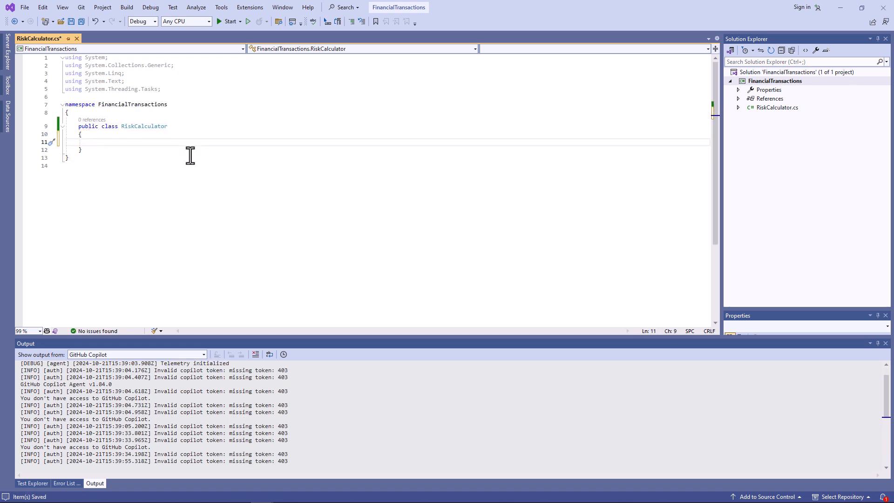
key(ctrl+v)
scroll(191, 155, up, 8)
click(170, 152)
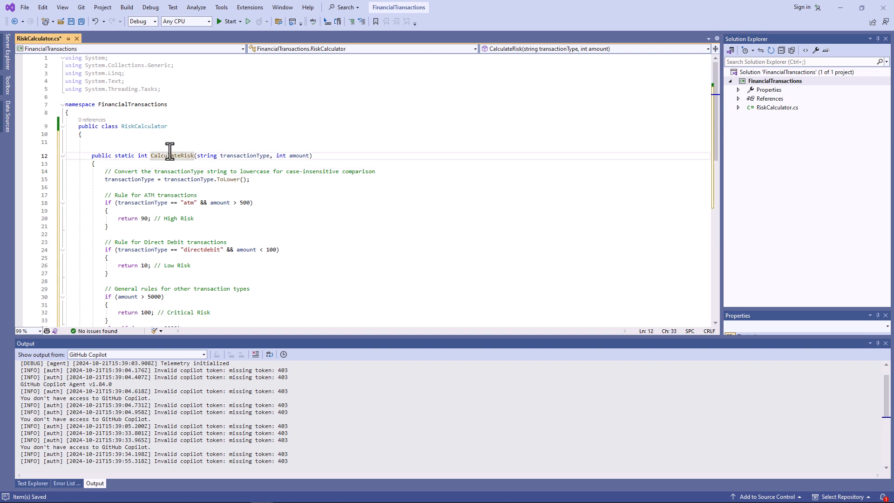
key(Up)
key(BackSpace)
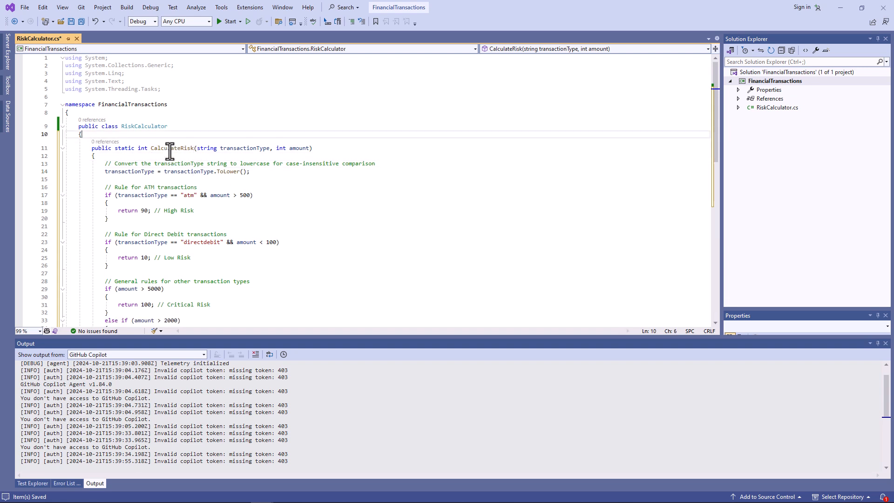
Review the CalculateRisk method's parameters, return type and transaction rules, and save RiskCalculator.cs
click(237, 150)
click(300, 150)
double_click(124, 149)
click(191, 188)
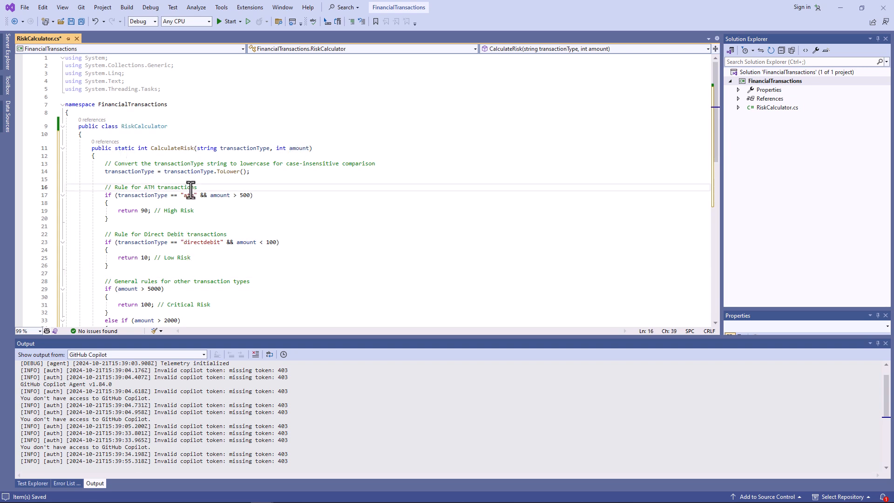
scroll(191, 188, down, 1)
click(175, 124)
scroll(175, 142, down, 5)
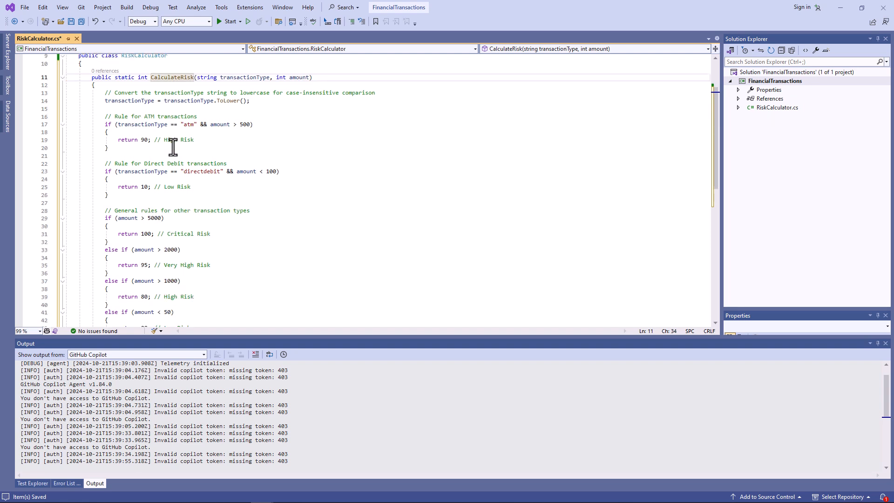
scroll(311, 171, up, 3)
click(295, 172)
key(ctrl+s)
Examine the RiskCalculator class declaration and the CalculateRisk method it contains
scroll(255, 172, up, 3)
double_click(154, 126)
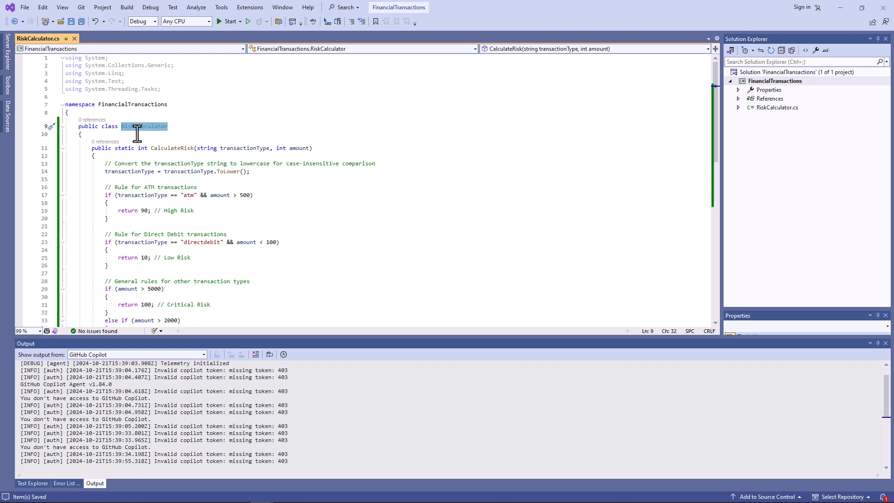
click(126, 136)
click(169, 150)
click(188, 131)
key(Down)
key(Down)
key(Down)
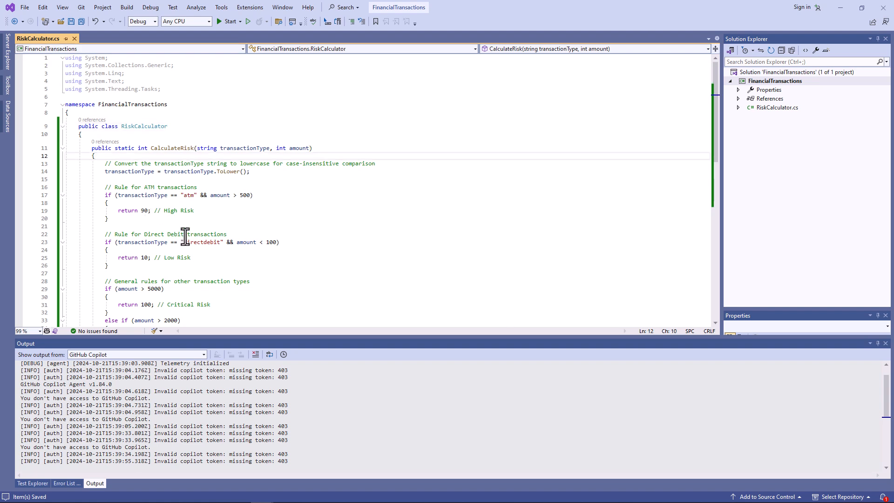
Build the FinancialTransactions project and bring the copied-file lines of the build output into view
right_click(784, 80)
click(771, 89)
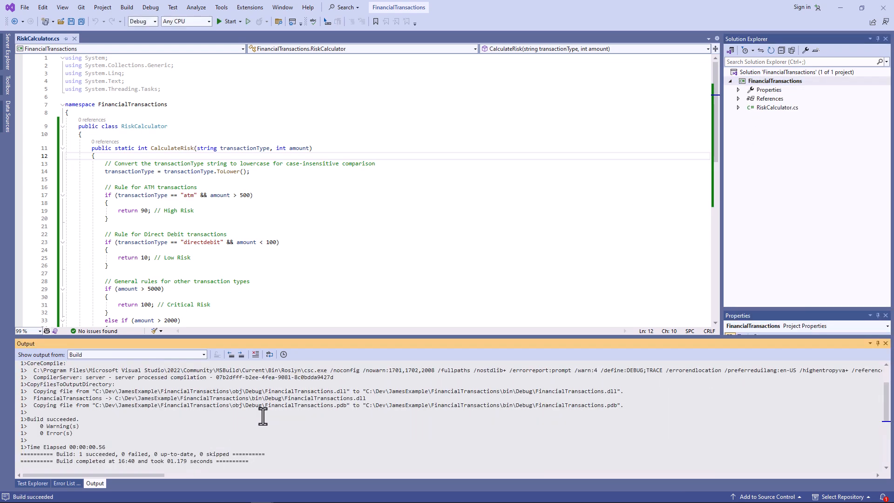
scroll(401, 414, up, 2)
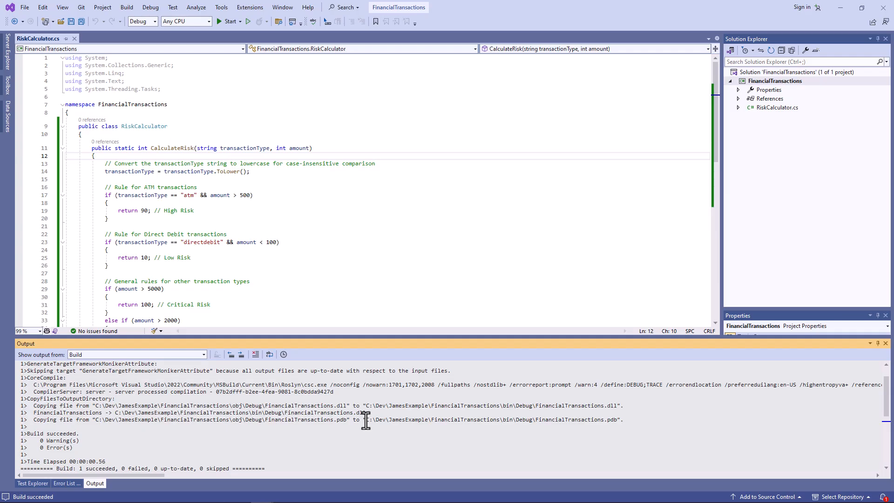
Find the DLL's output path in the build log and copy FinancialTransactions.dll from the project's bin\Debug folder
drag(366, 421, 626, 421)
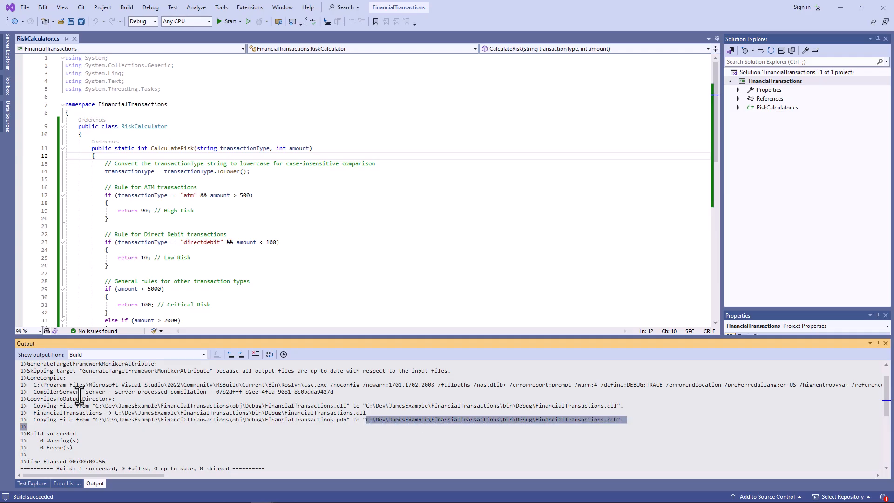
click(119, 405)
drag(366, 405, 536, 406)
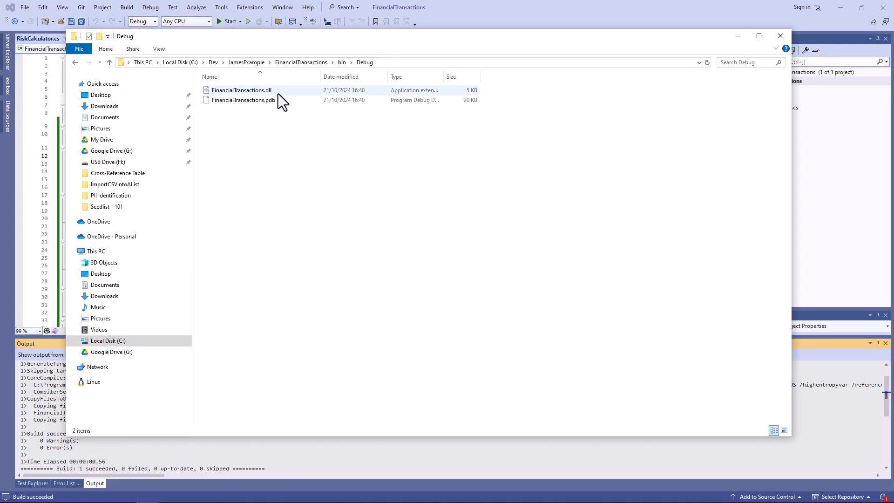
click(278, 92)
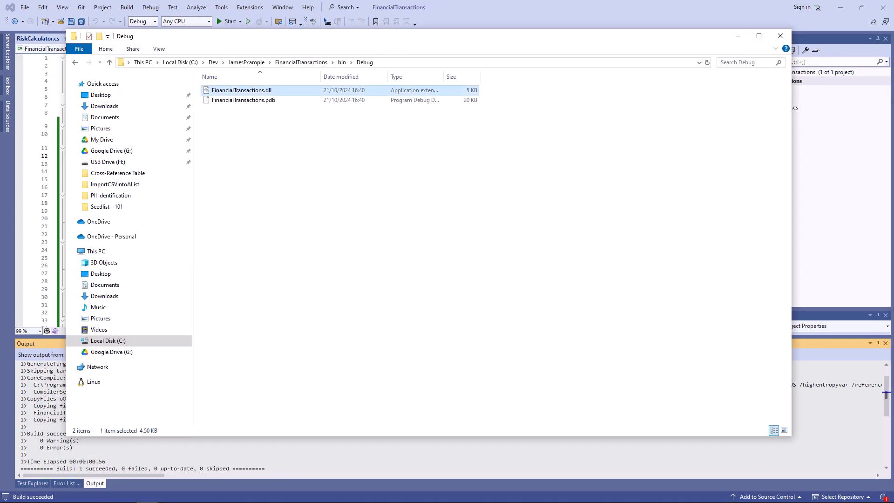
Switch to the remote server's Services window, widen it and refresh the VIP Executor service statuses
click(78, 502)
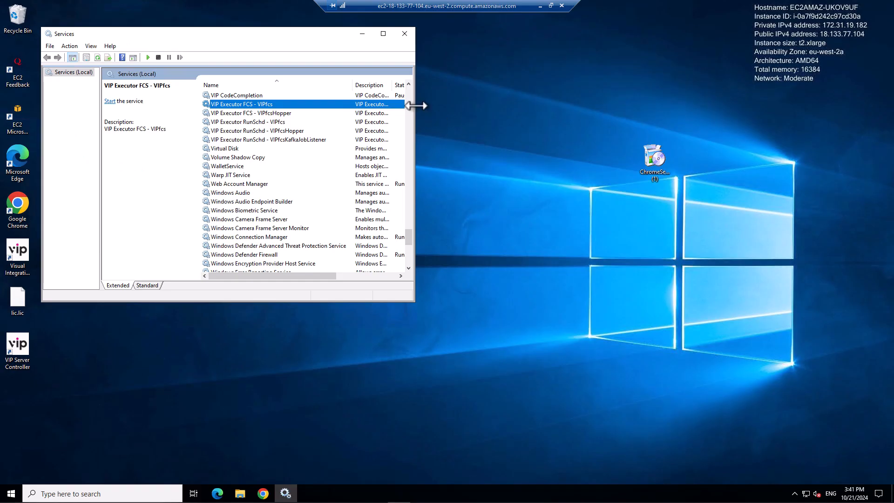
drag(416, 106, 586, 106)
right_click(275, 120)
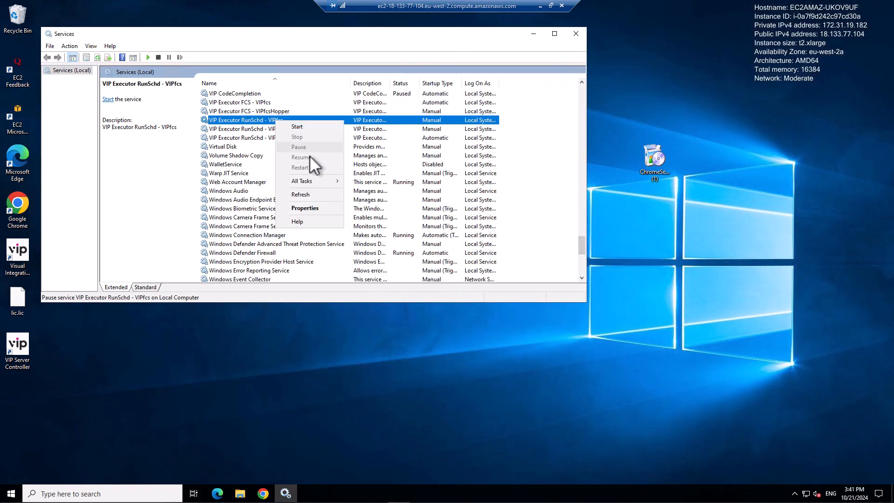
click(311, 195)
click(356, 138)
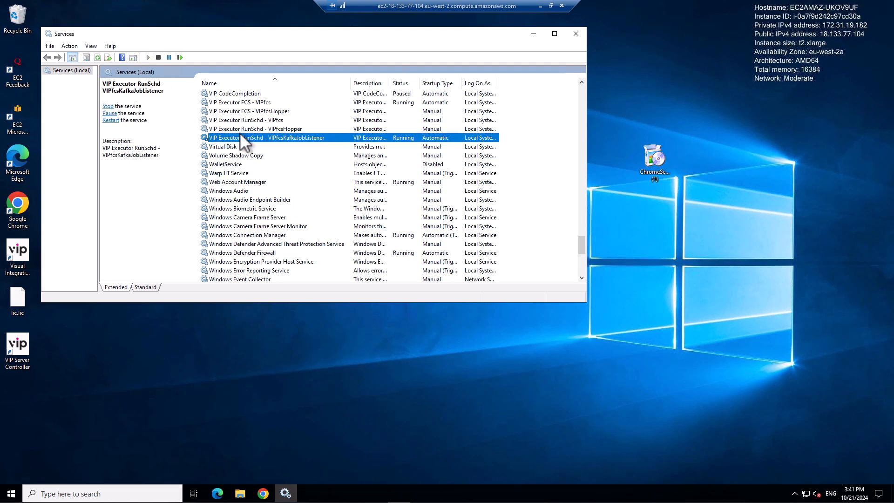
Stop the VIP Executor RunSchd - VIPfcsKafkaJobListener and VIP Executor FCS - VIPfcs services
scroll(353, 142, up, 1)
right_click(350, 161)
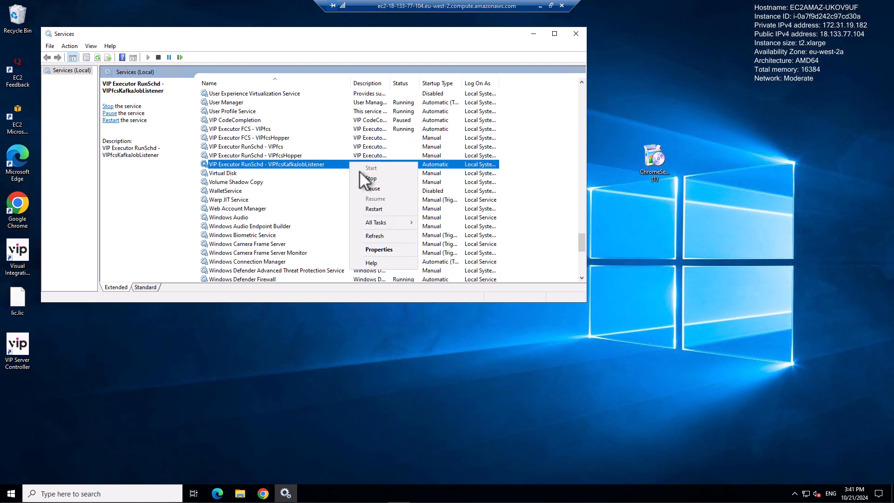
click(361, 176)
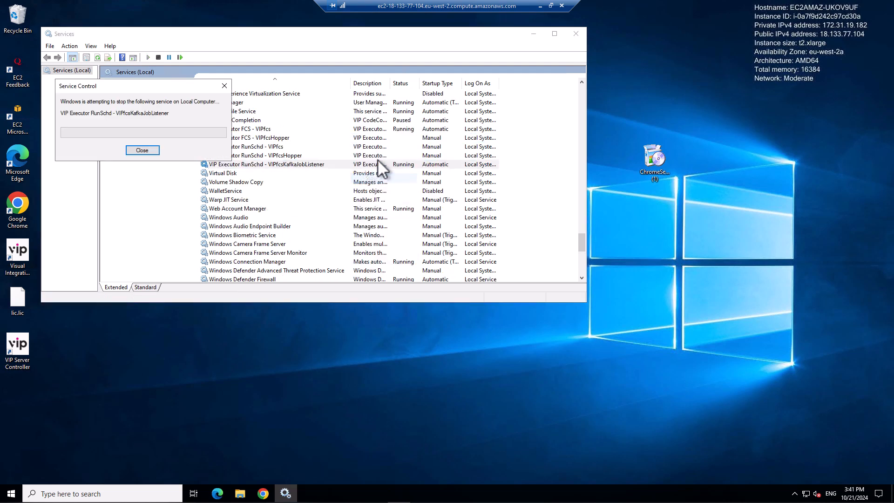
right_click(384, 130)
click(397, 147)
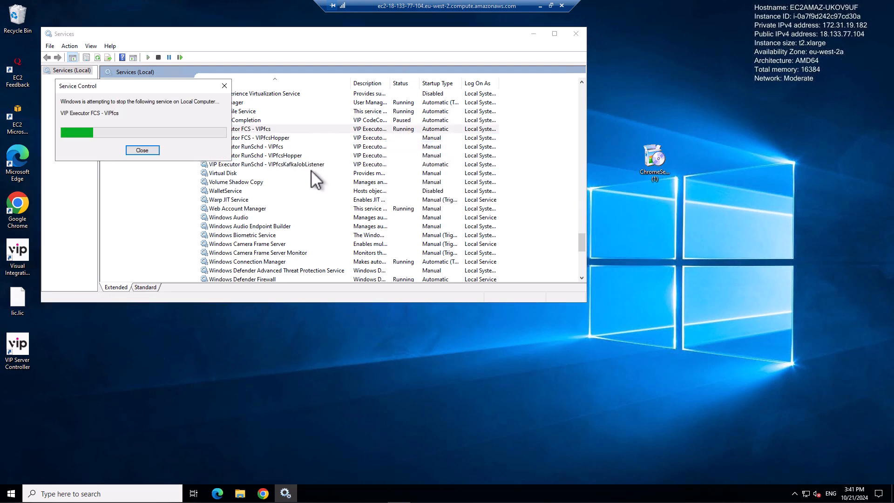
Open the VIP addons folder under %programdata% in File Explorer on the server
click(247, 492)
click(333, 132)
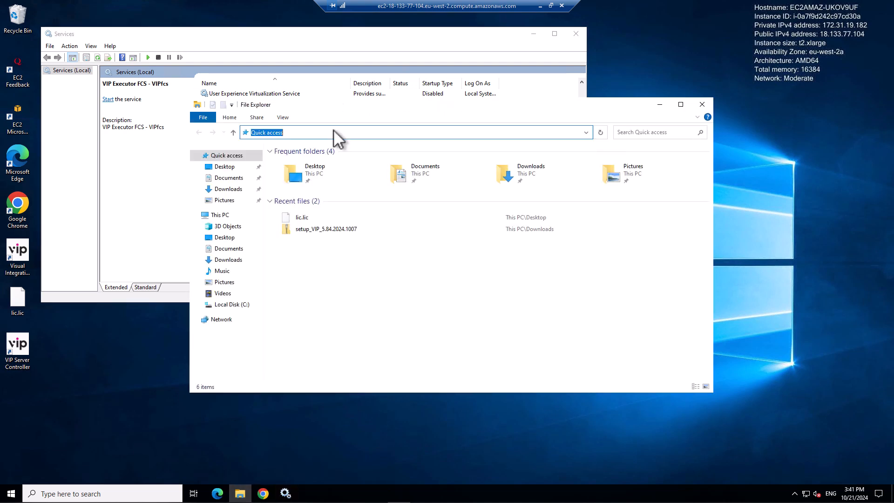
text(%programdata%)
key(Return)
click(318, 250)
double_click(317, 250)
double_click(292, 162)
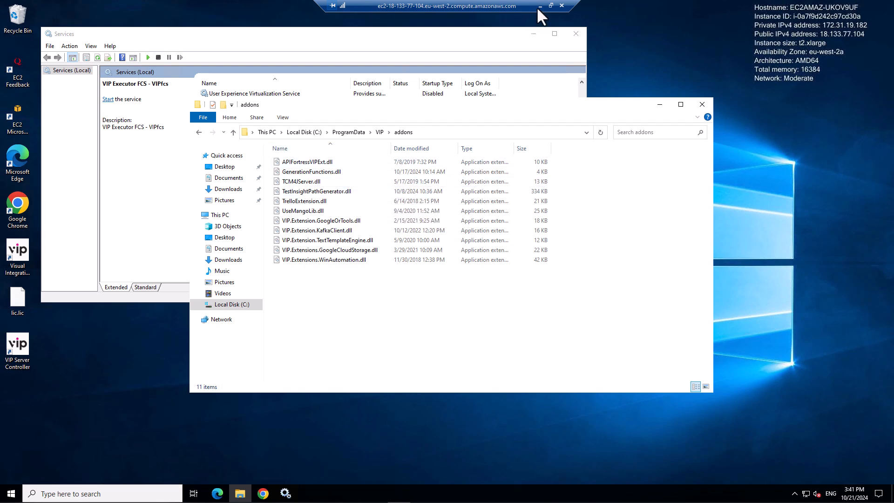
Paste the copied FinancialTransactions.dll into the VIP addons folder
drag(538, 5, 546, 5)
right_click(404, 317)
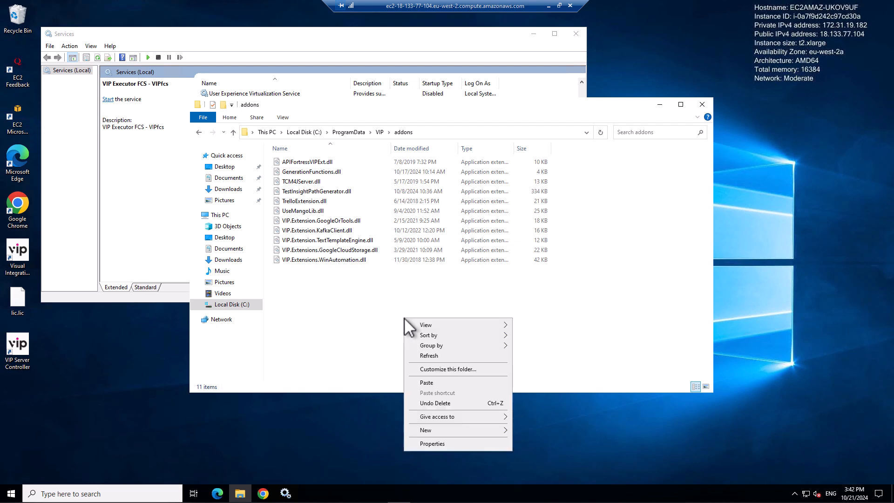
click(427, 380)
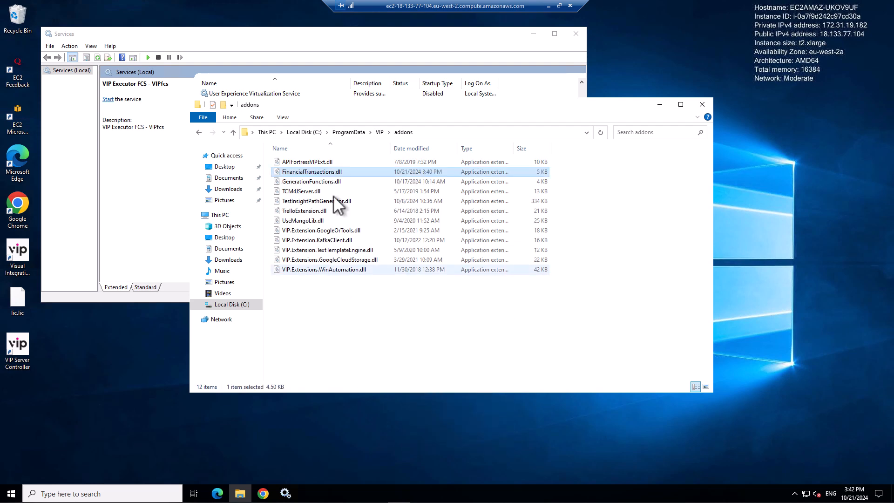
Start the VIP Executor FCS - VIPfcs and VIP Executor RunSchd - VIPfcsKafkaJobListener services
click(373, 39)
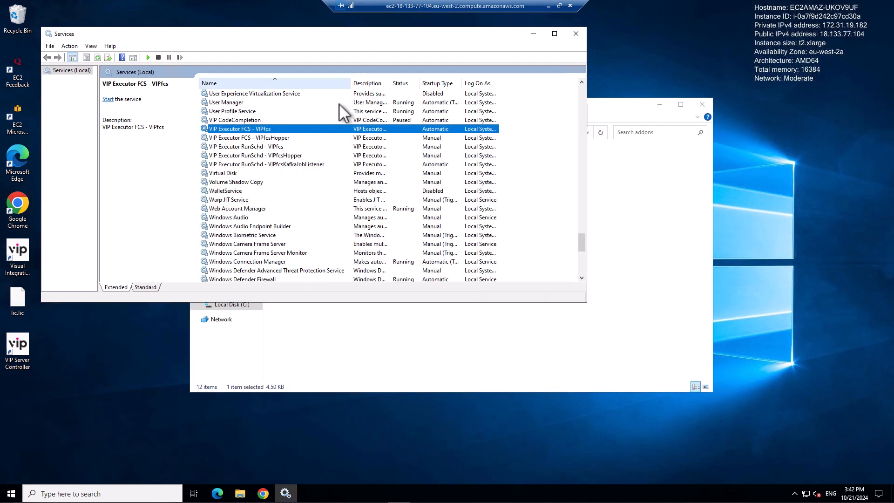
right_click(341, 129)
click(344, 133)
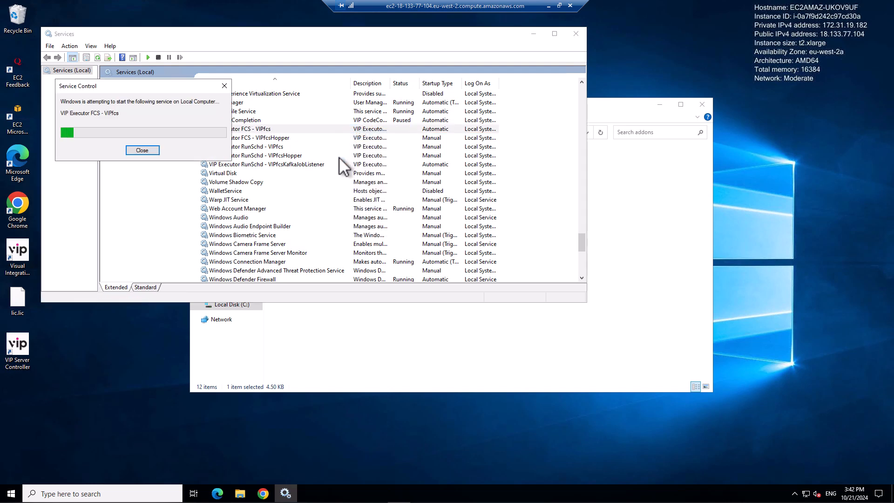
right_click(340, 163)
click(349, 169)
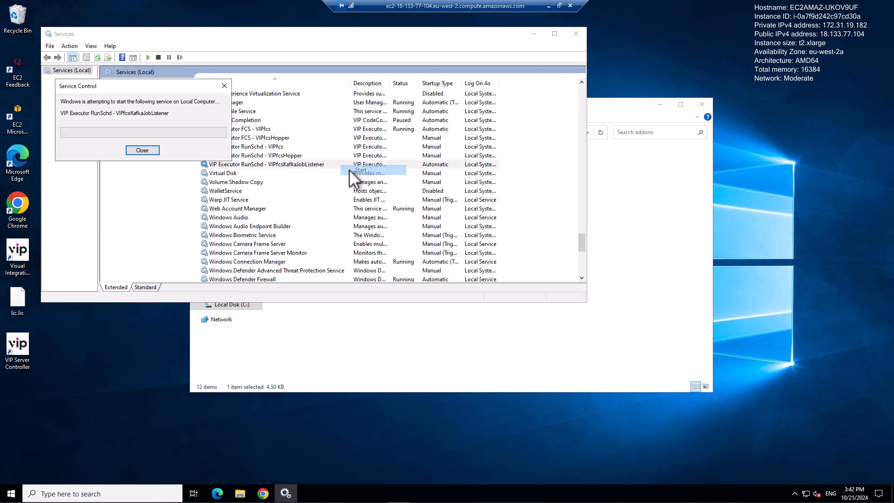
Check the deployed FinancialTransactions.dll in the addons folder and the restarted VIP services, and close the remote server session
click(622, 168)
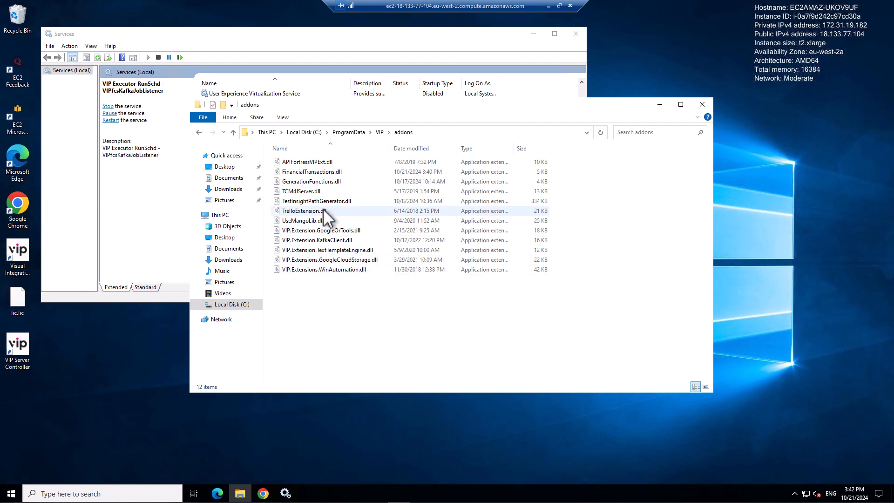
click(320, 172)
click(508, 38)
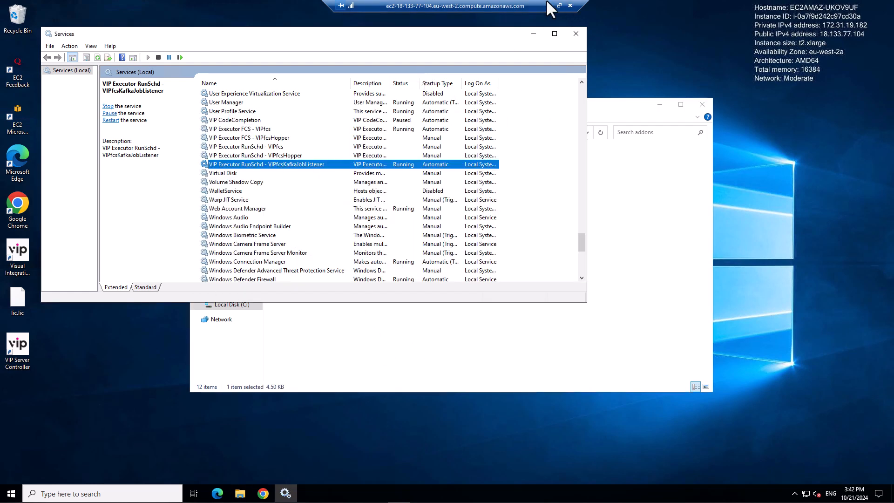
click(570, 6)
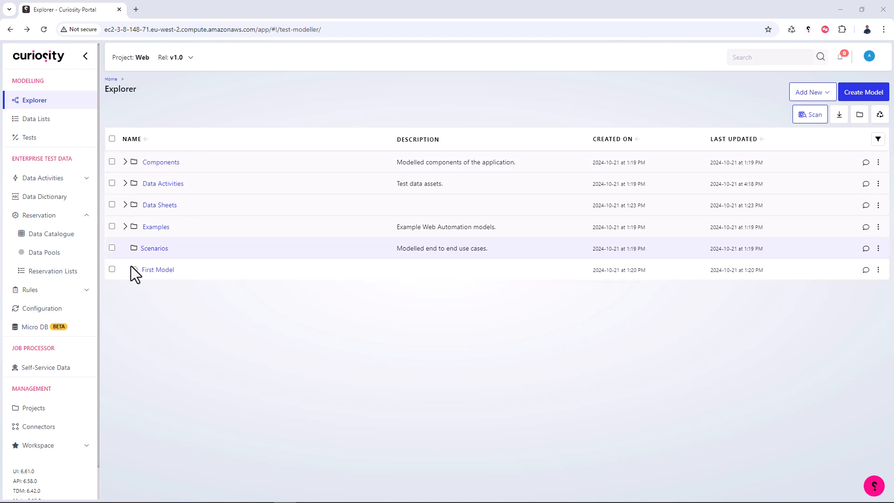
Open the functions configuration in the Curiosity Portal and expand the Finance function group
click(70, 309)
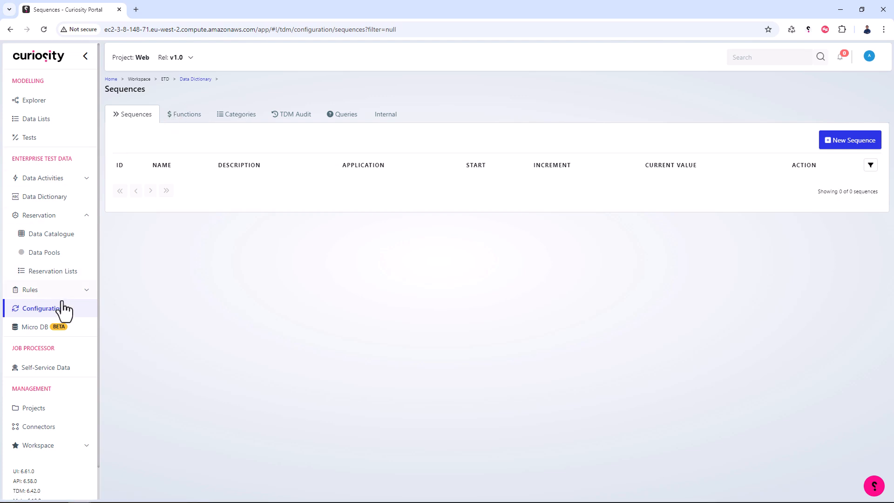
click(196, 120)
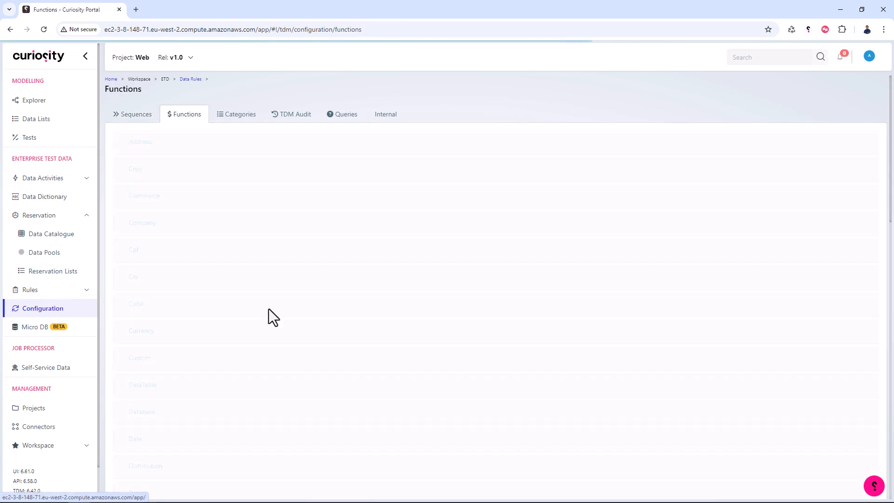
scroll(285, 324, down, 3)
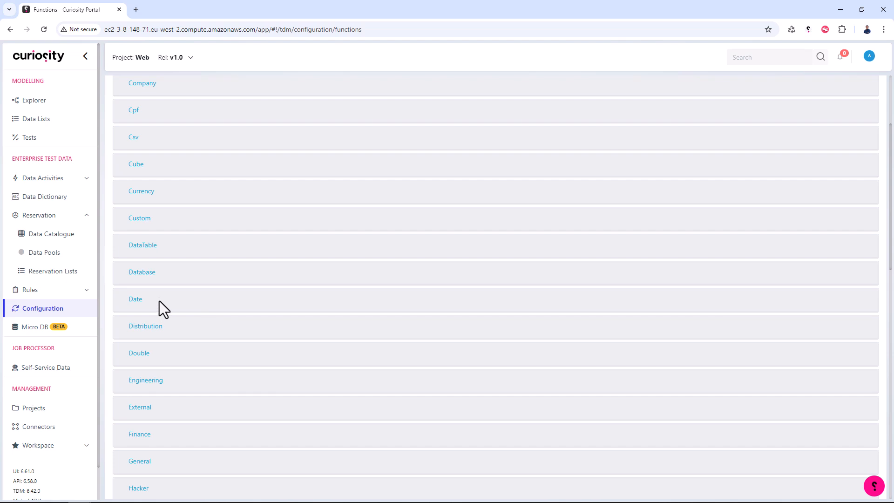
scroll(169, 228, down, 2)
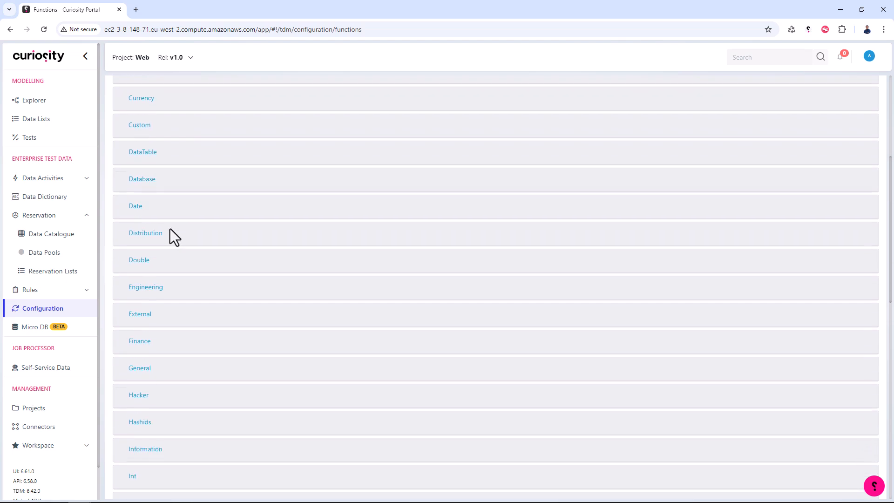
click(139, 345)
scroll(214, 303, down, 3)
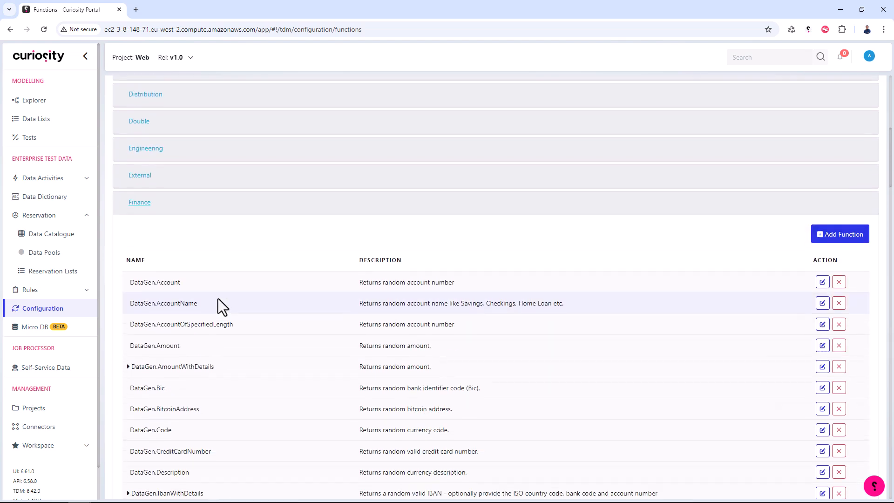
Start a Finance function named Risk Calculations, described "Performing risk calculation from transaction type and amounts", with function name RiskCalculator.CalculateRisk
click(846, 236)
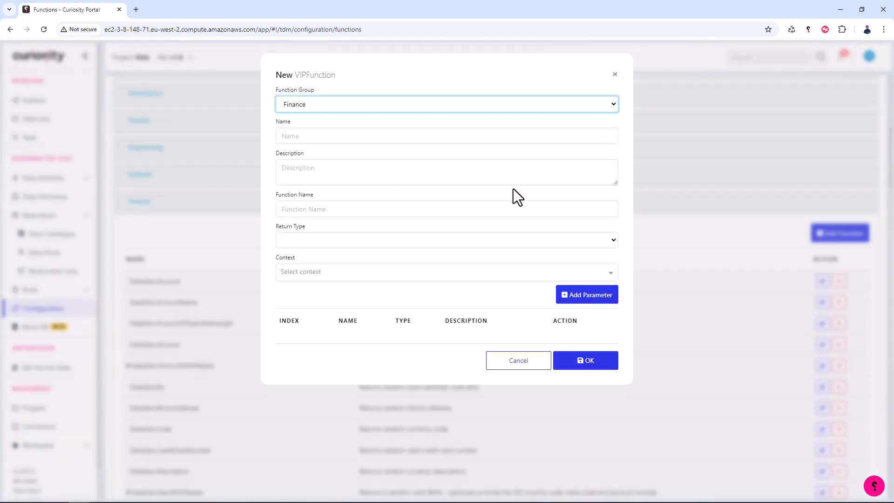
click(375, 141)
text(Risk Calculations)
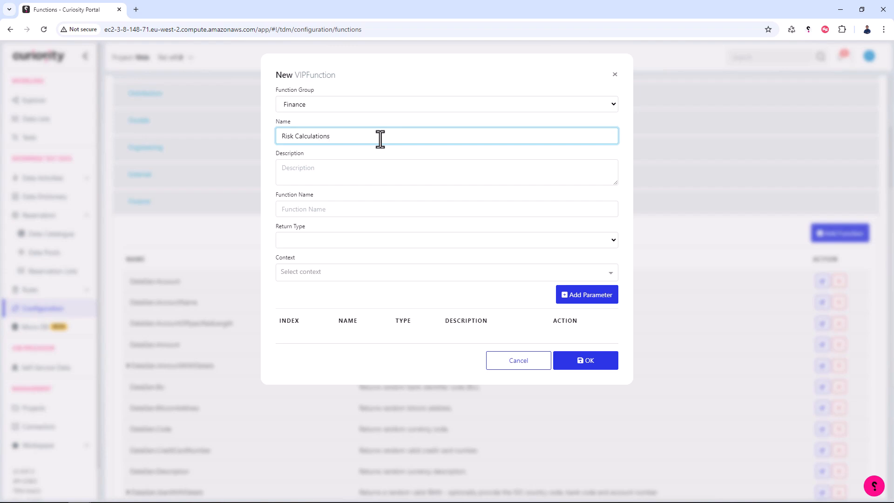
click(383, 182)
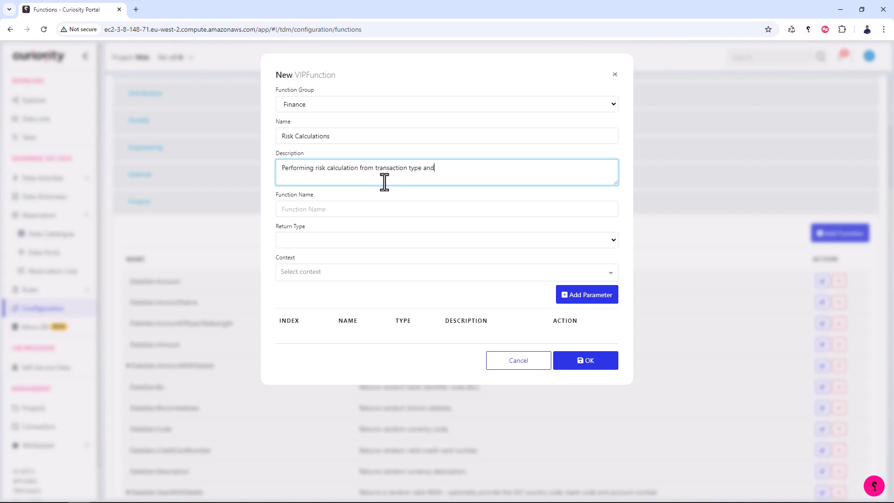
click(389, 208)
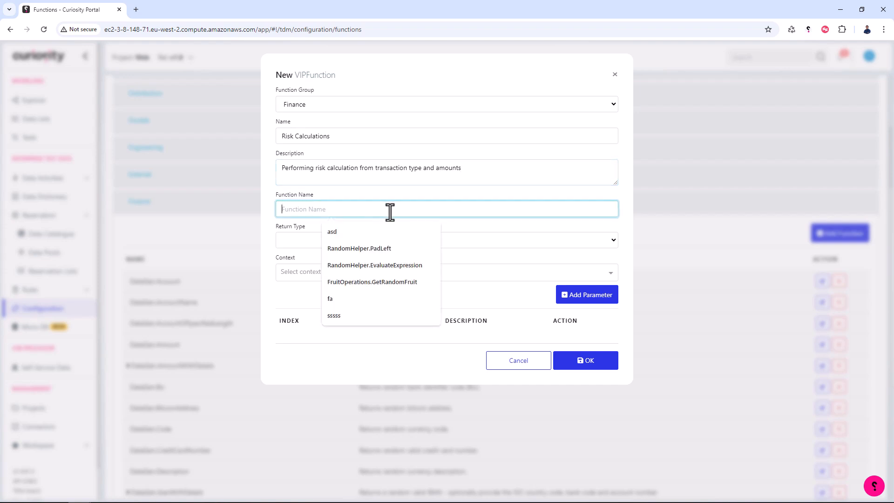
text(RiskCalculator)
key(alt+Tab)
key(alt+Tab)
text(CalculateRisk)
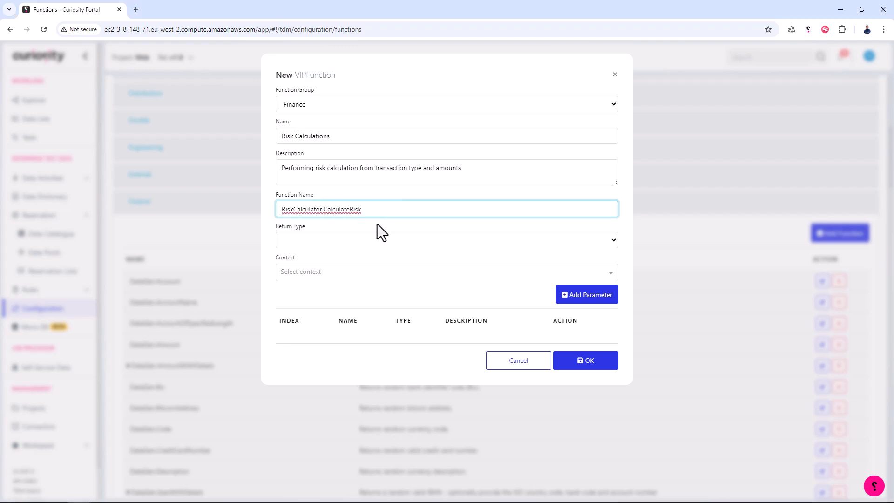
Set the new function's return type to Integer and its context to Masking
click(373, 239)
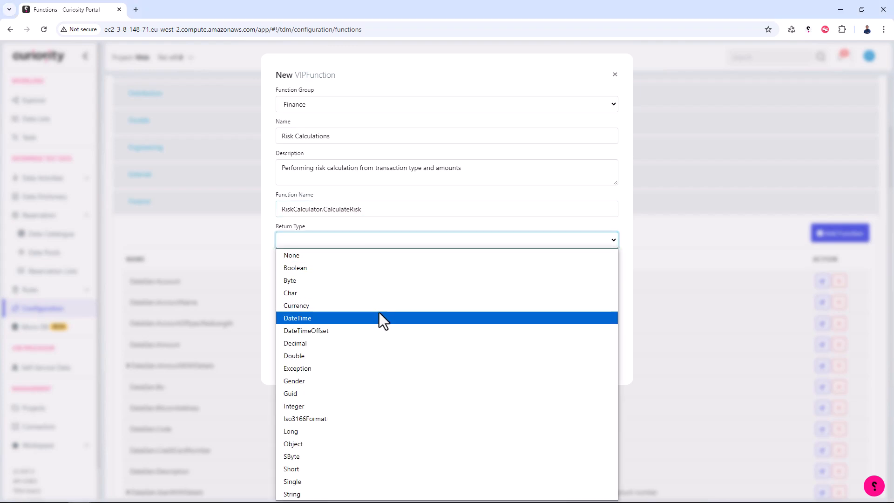
click(350, 406)
click(335, 271)
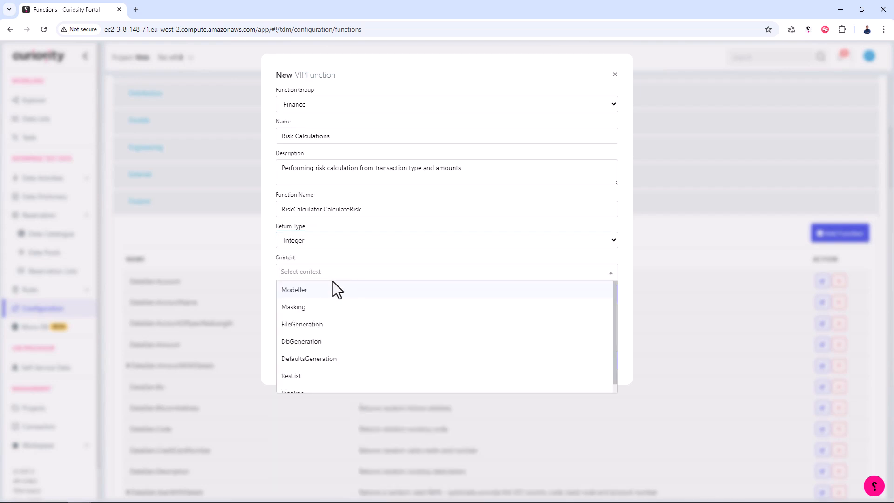
click(328, 308)
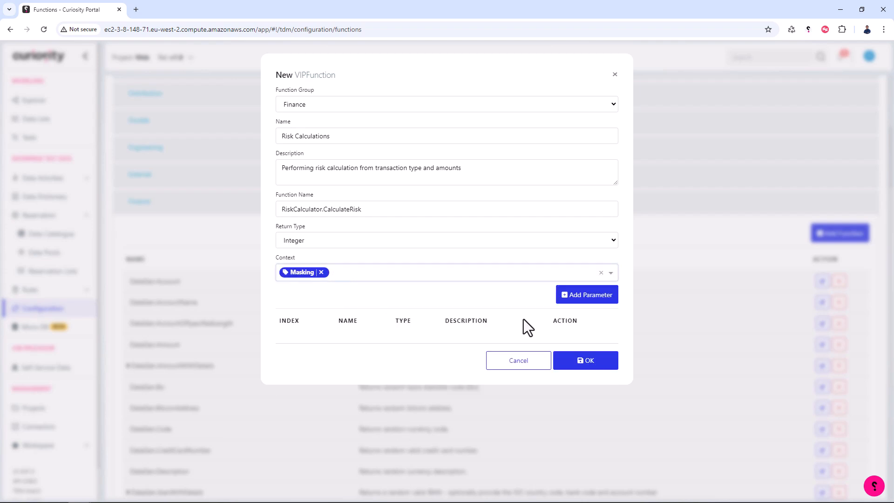
Add a first String parameter named transactionType with the description "Transaction type"
click(577, 300)
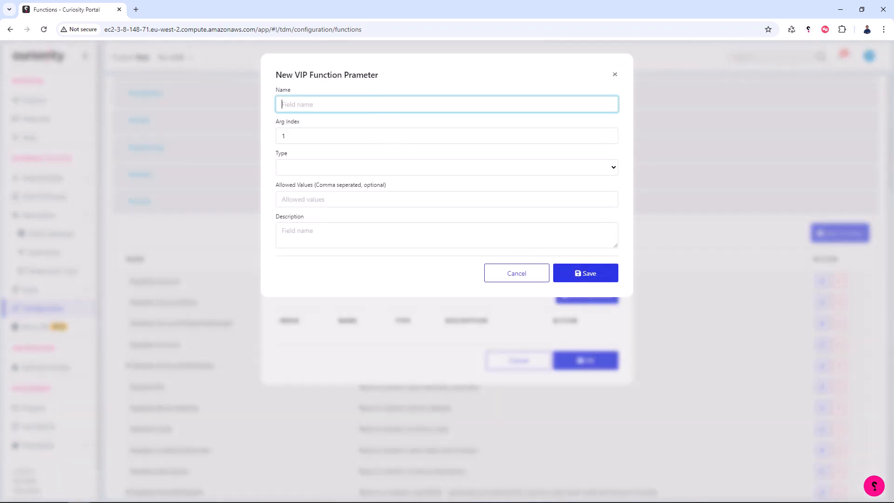
click(391, 107)
text(transactionType)
click(307, 166)
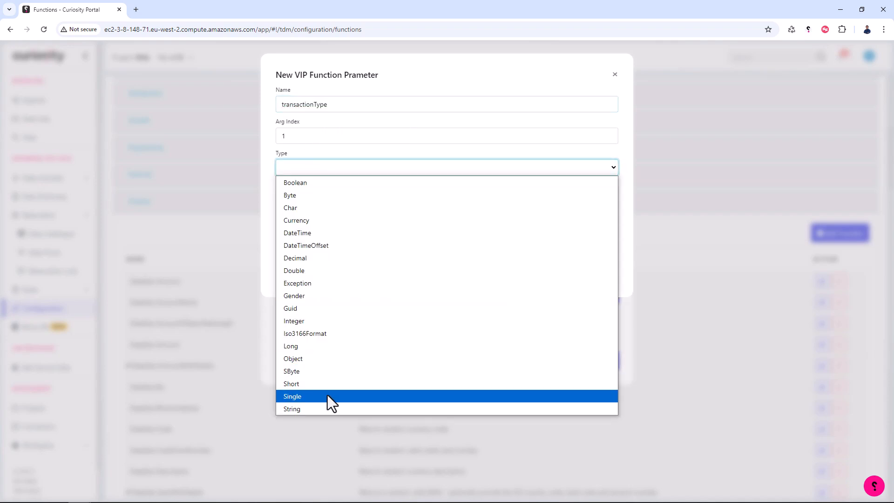
click(327, 409)
click(582, 273)
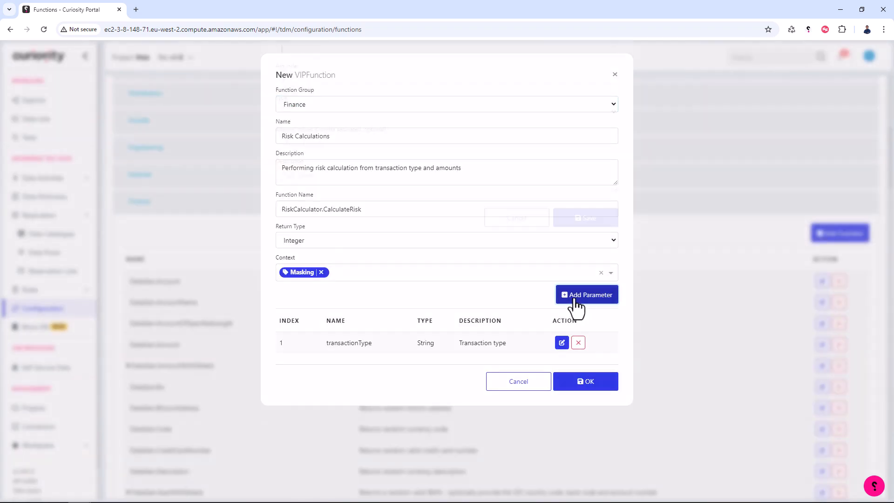
Add a second Decimal parameter named amount with the description "Amount of the transaction", and save the Risk Calculations function
click(579, 300)
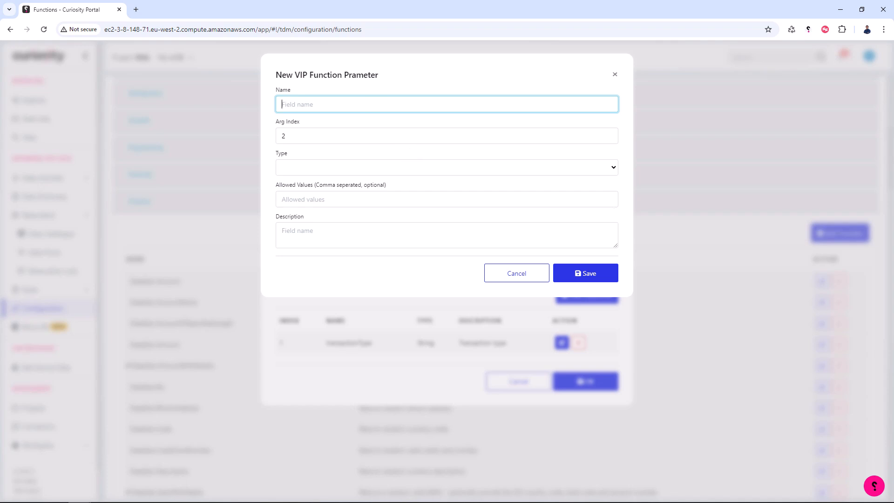
click(277, 126)
click(304, 104)
text(amount)
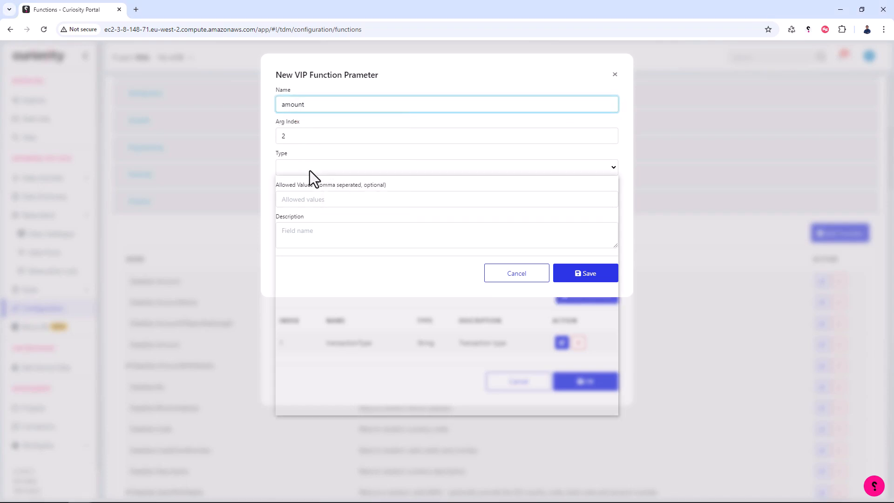
click(309, 170)
click(328, 258)
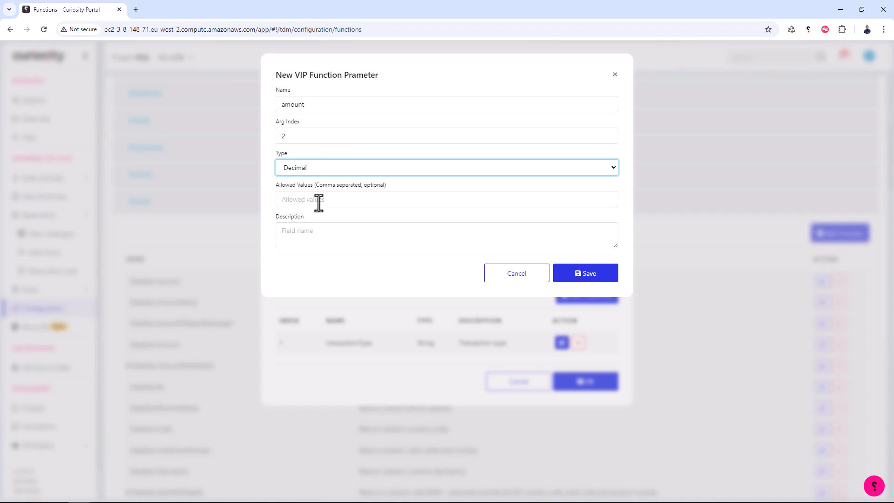
click(324, 236)
text(Amount of the transaction)
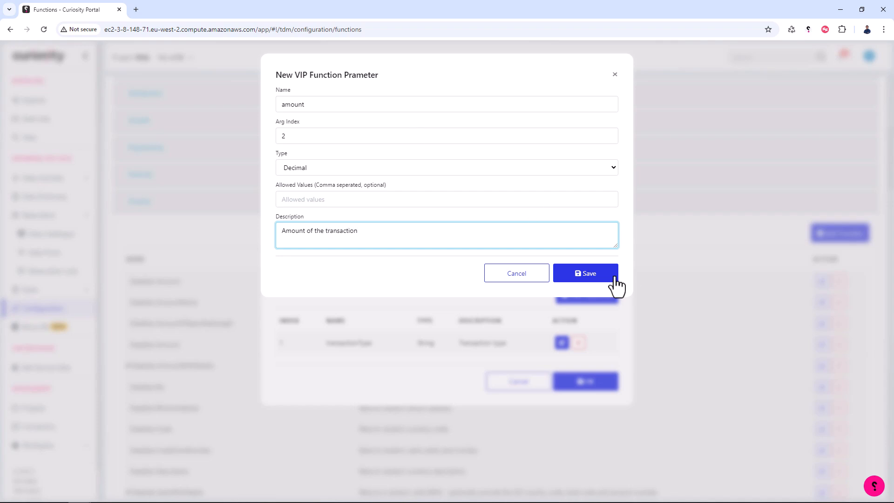
click(615, 276)
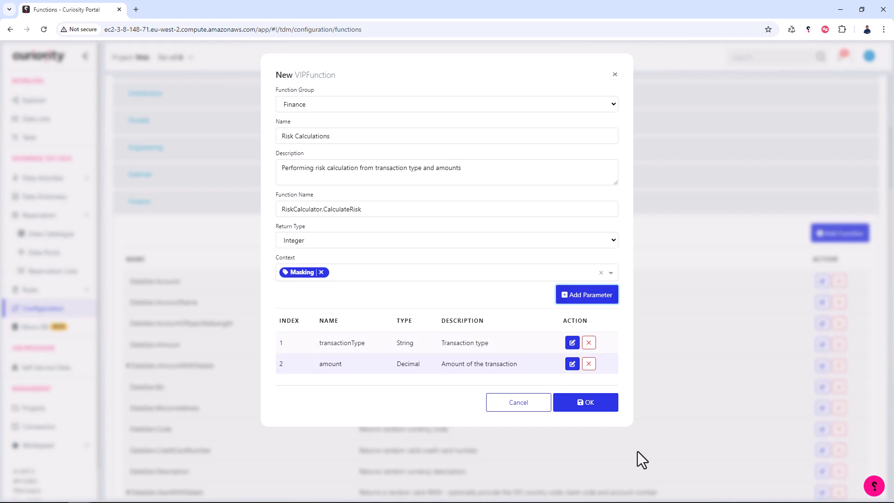
click(588, 405)
Find Risk Calculations in the Finance group, review its definition and parameters, and close it without changes
scroll(285, 311, down, 20)
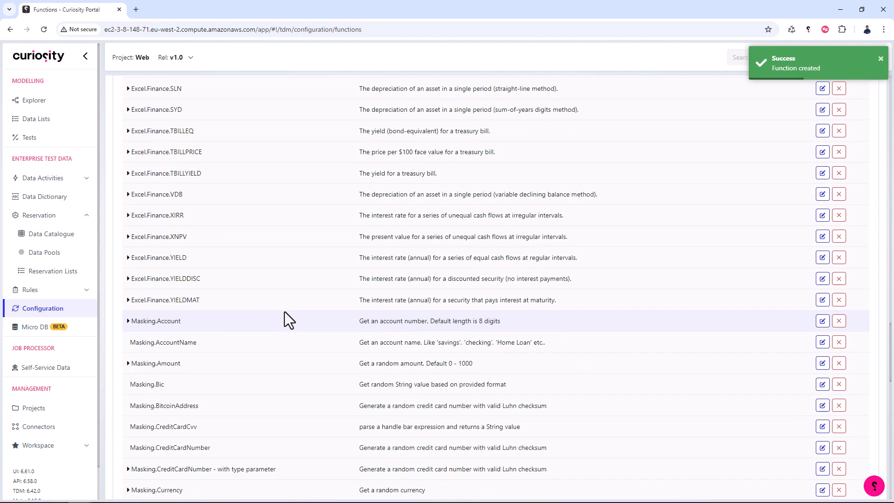
scroll(285, 317, down, 9)
scroll(214, 293, up, 2)
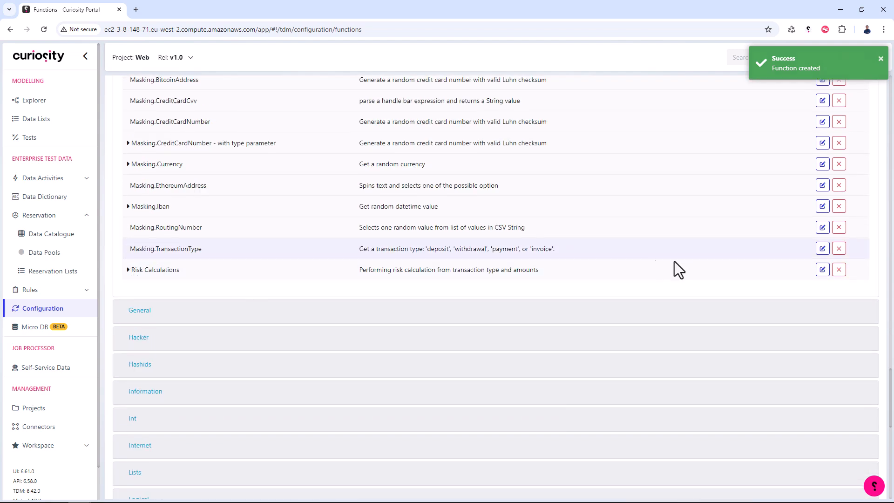
click(822, 270)
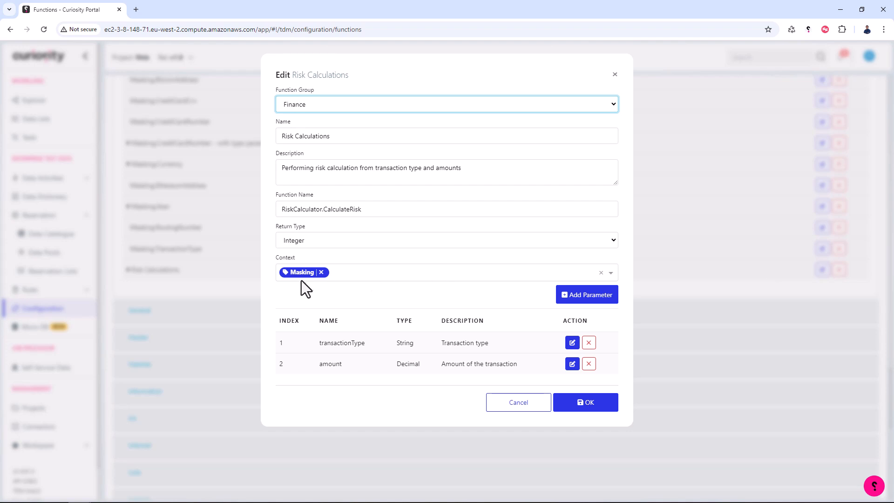
click(538, 409)
click(529, 407)
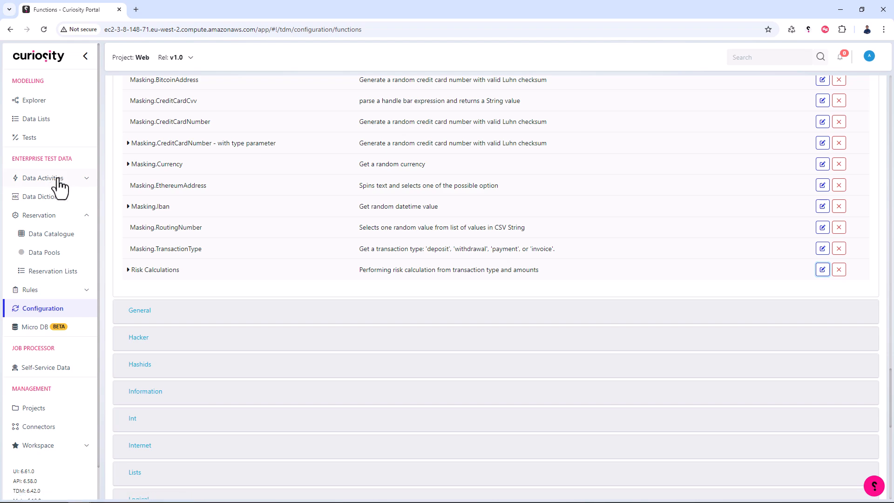
Open Version #1 of the Masking transactions rule set from the Bank - Mask data activity
click(59, 179)
click(60, 215)
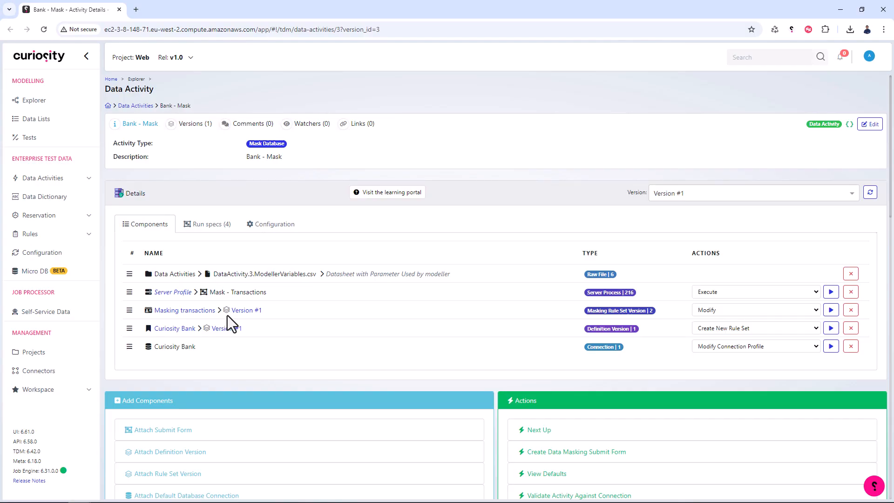
click(192, 125)
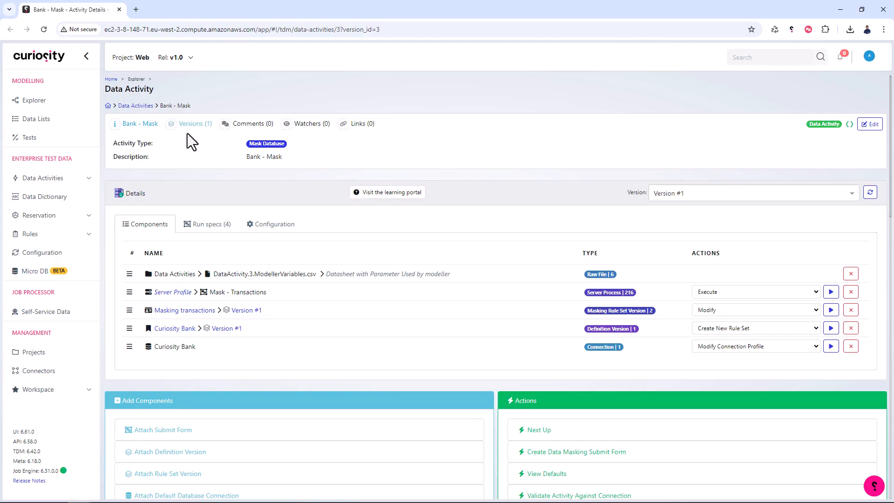
click(236, 311)
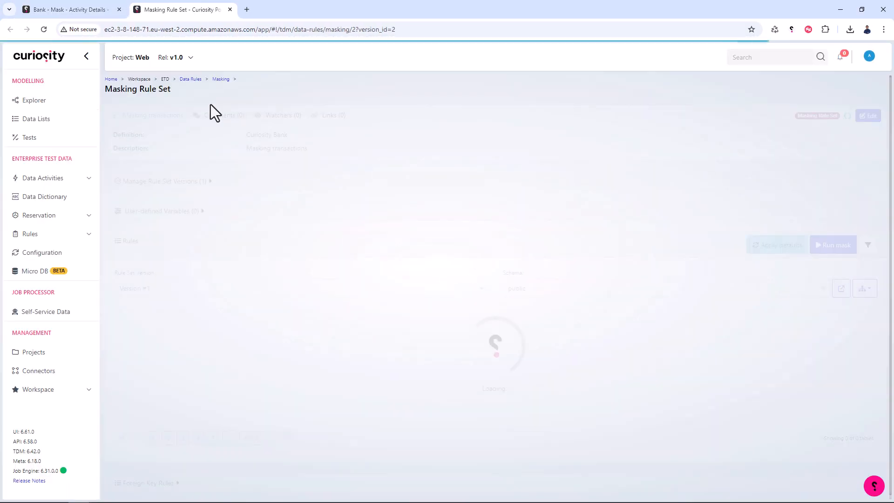
Change the masking function of the risk_score column in the transactions table to Risk Calculations
click(172, 335)
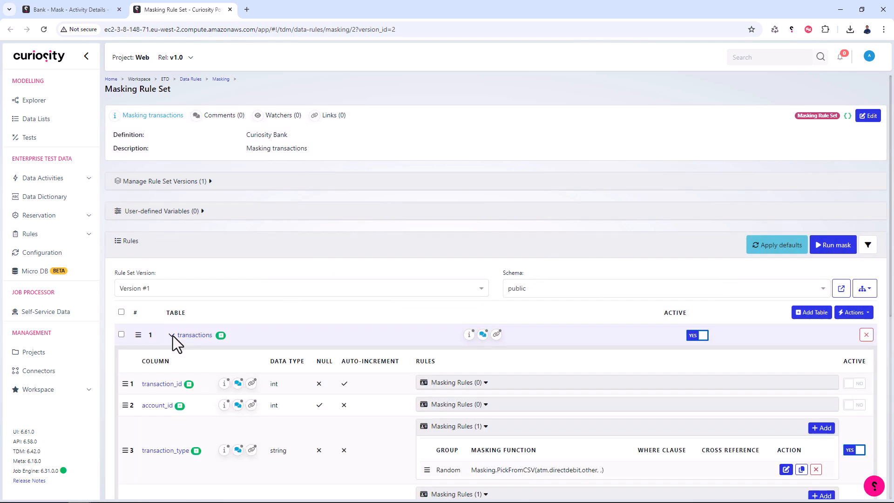
scroll(380, 291, down, 5)
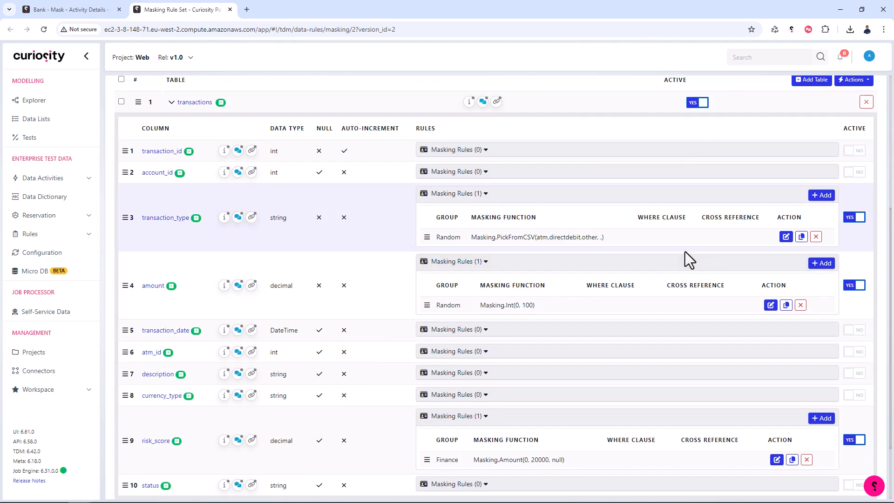
scroll(689, 258, down, 2)
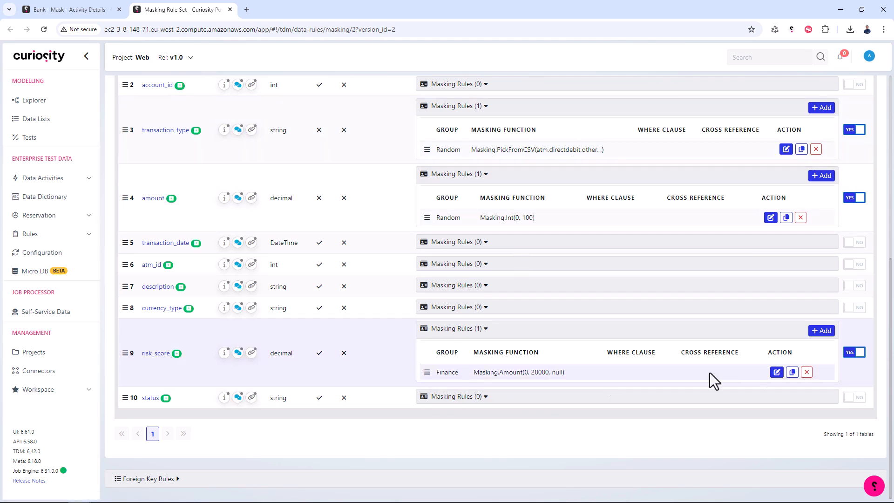
click(776, 373)
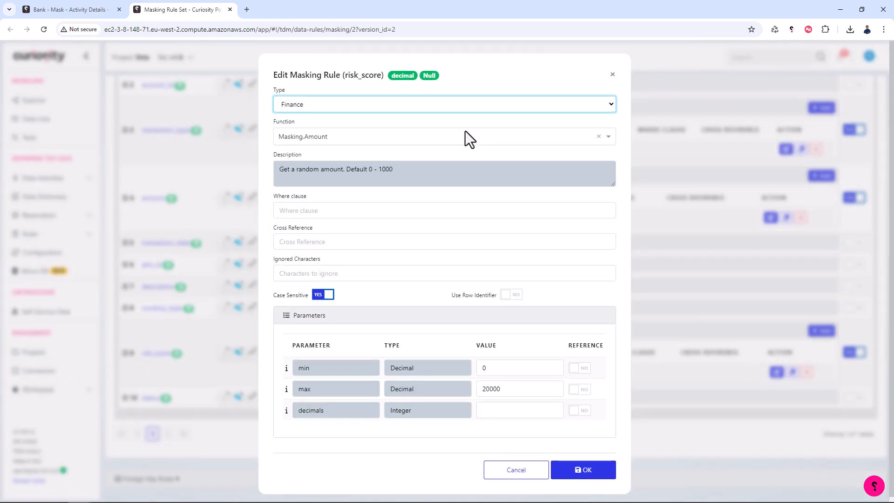
click(402, 132)
scroll(418, 233, down, 5)
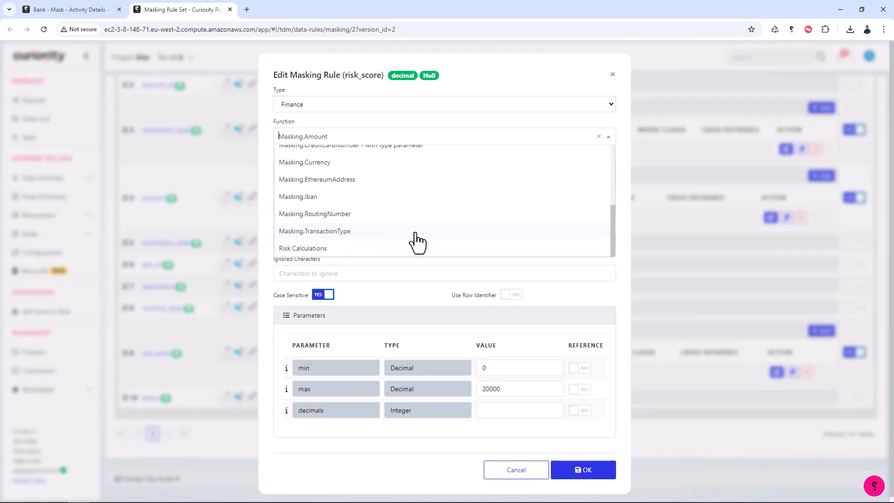
click(336, 250)
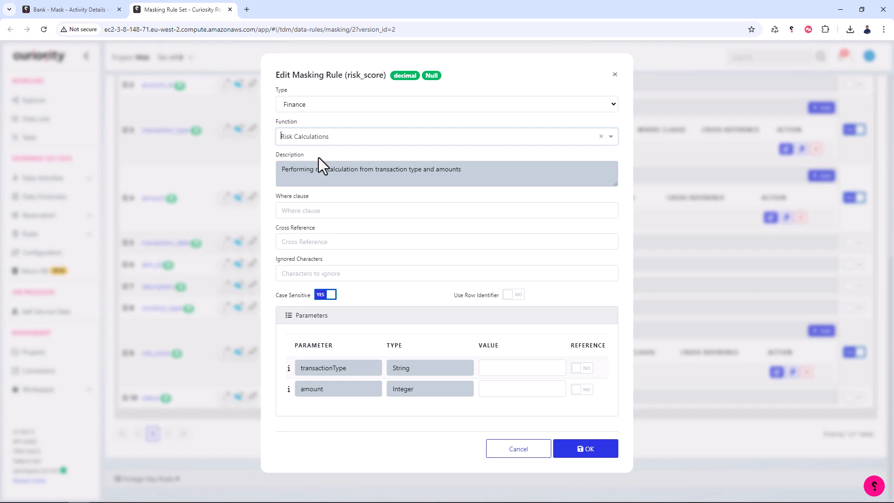
Reference the transaction_type column for transactionType and the amount column for amount, and save the risk_score masking rule
click(581, 368)
click(581, 390)
click(530, 367)
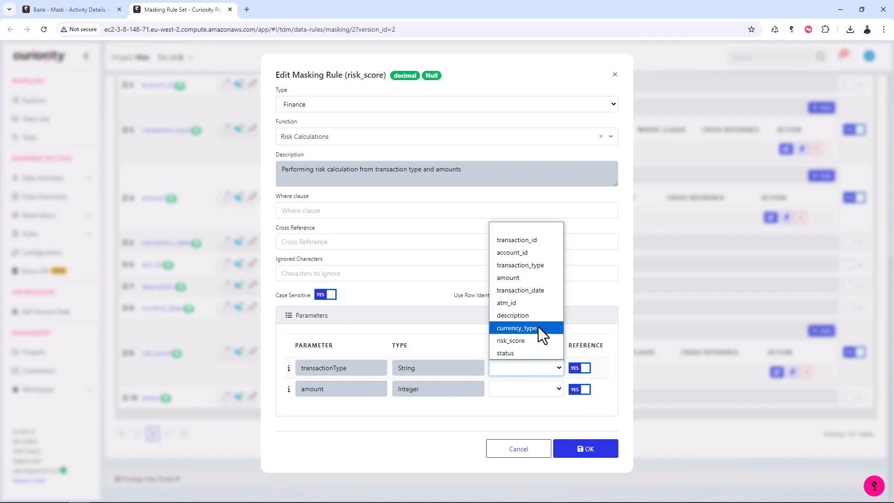
click(531, 265)
click(544, 389)
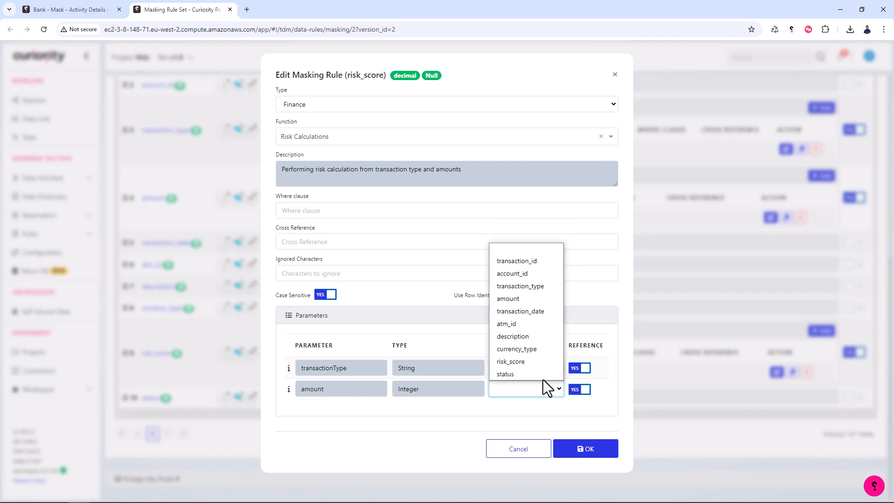
click(526, 301)
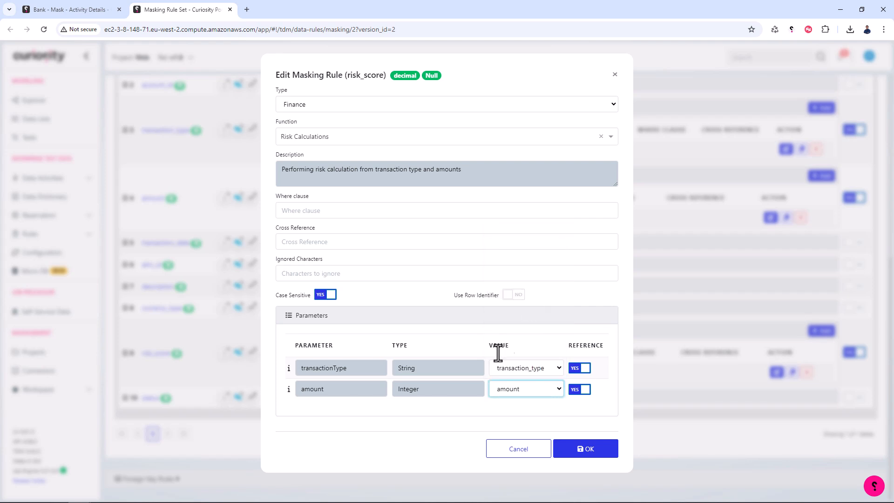
click(605, 456)
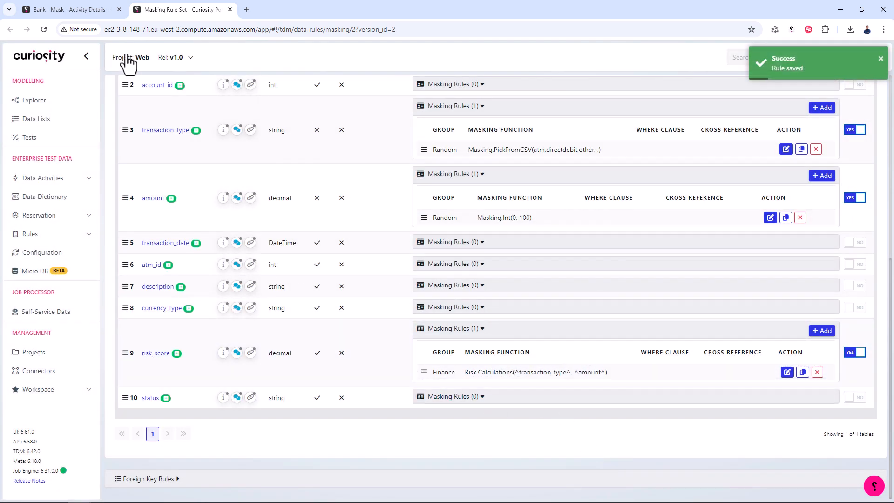
Execute the Mask - Transactions process from the Bank - Mask activity with audit reports enabled
click(70, 10)
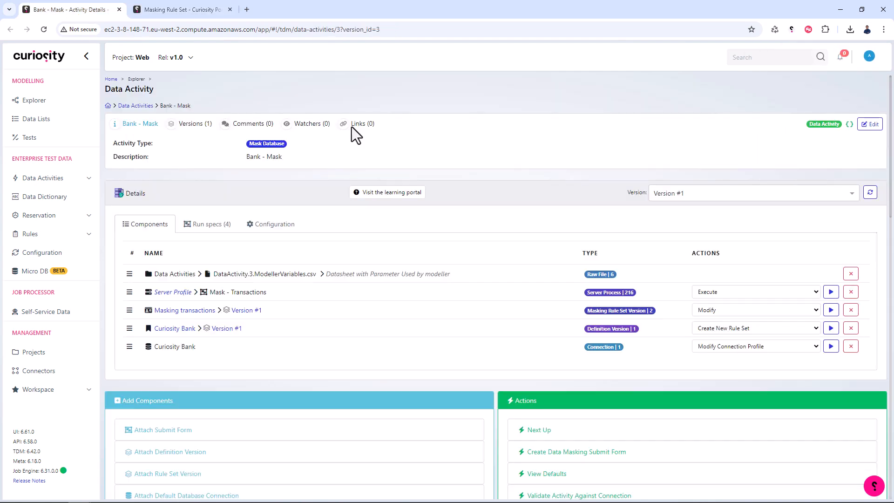
click(830, 291)
click(336, 169)
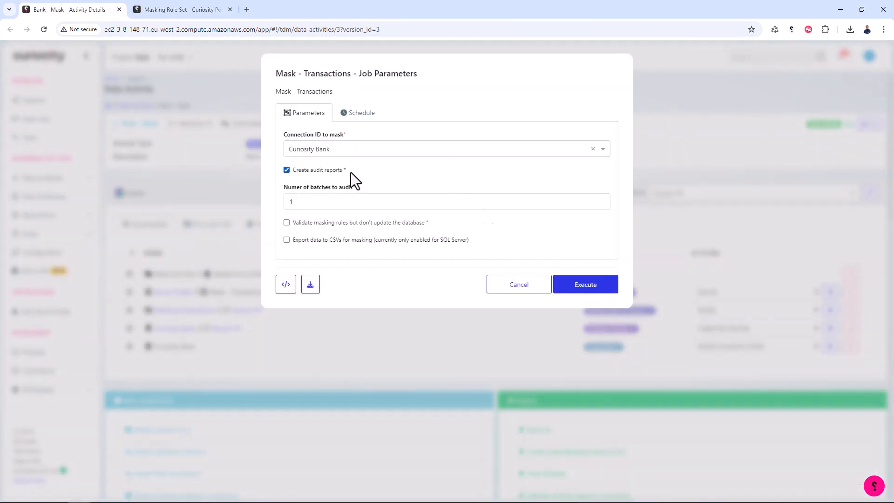
click(609, 288)
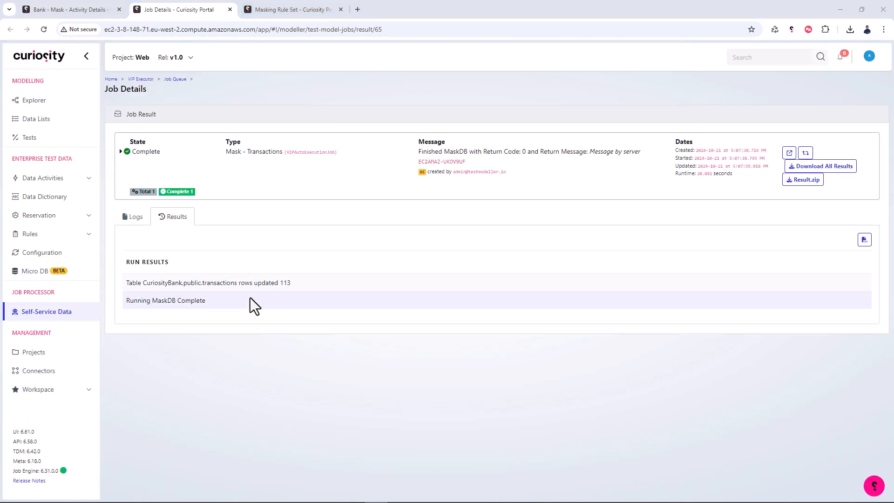
Run a select query on the transactions table through the Curiosity Bank connection in Micro DB and review the masked rows
click(34, 271)
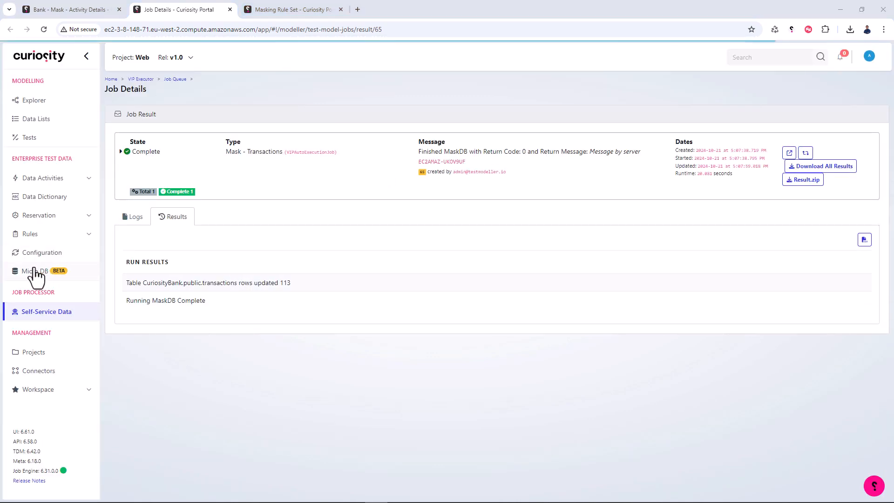
click(189, 142)
click(188, 160)
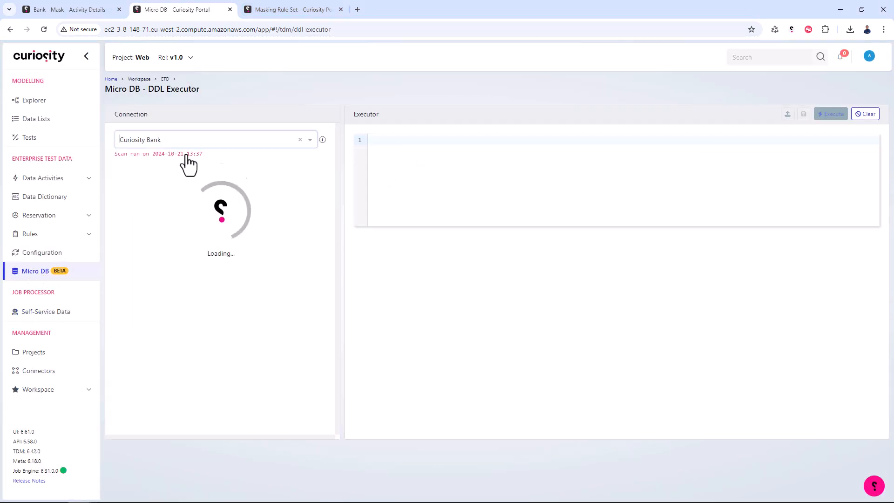
click(323, 262)
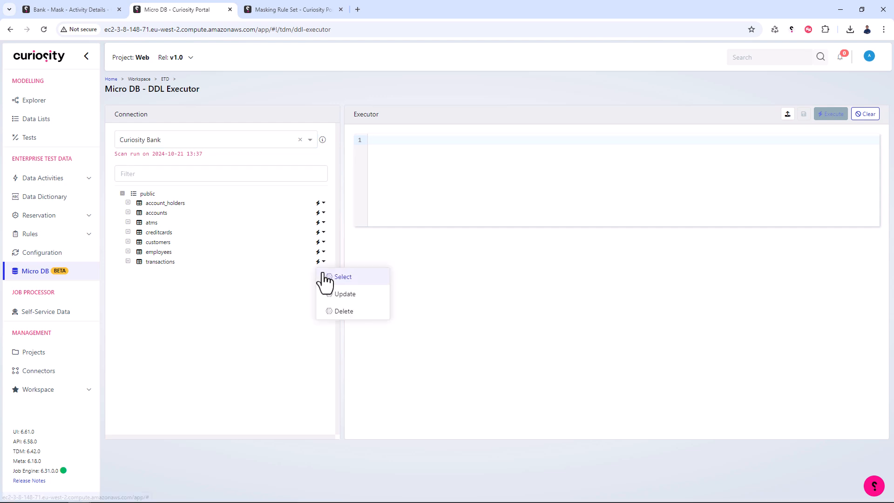
click(330, 278)
click(829, 114)
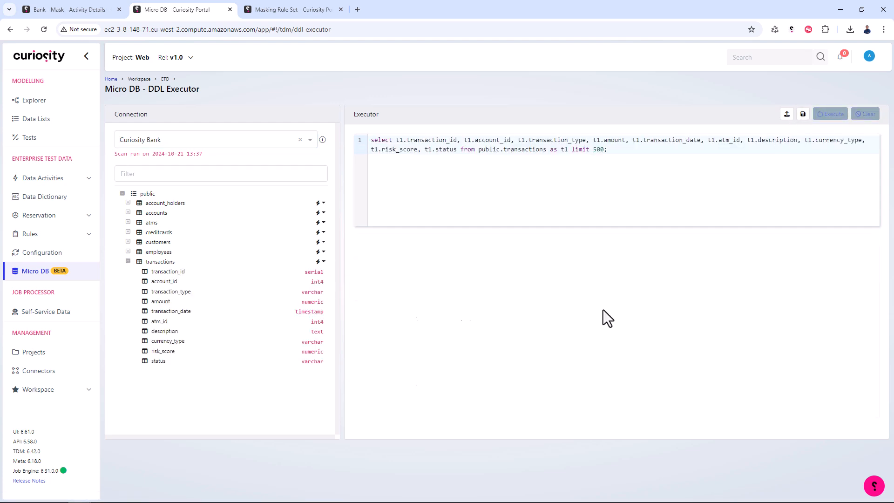
scroll(808, 322, down, 10)
scroll(807, 322, down, 10)
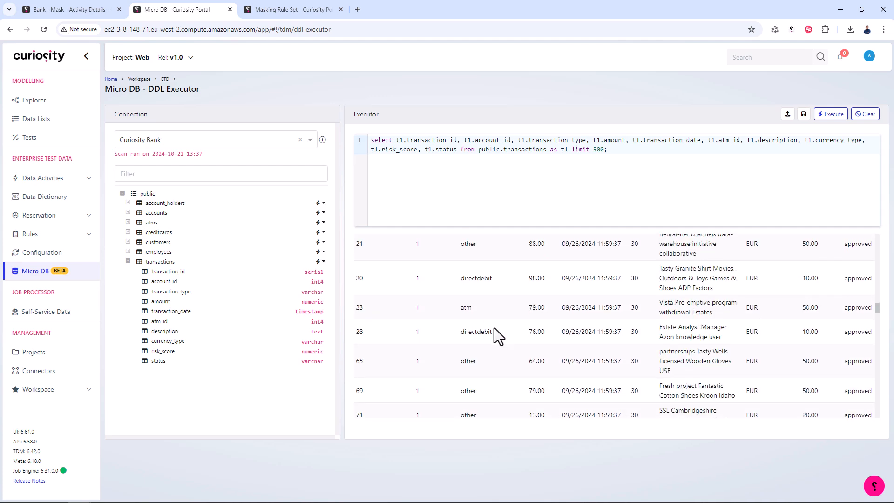
scroll(498, 303, up, 15)
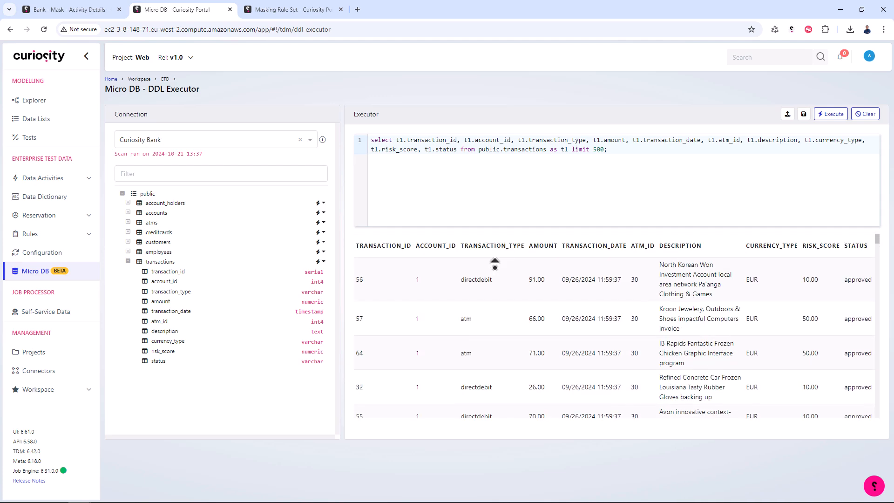